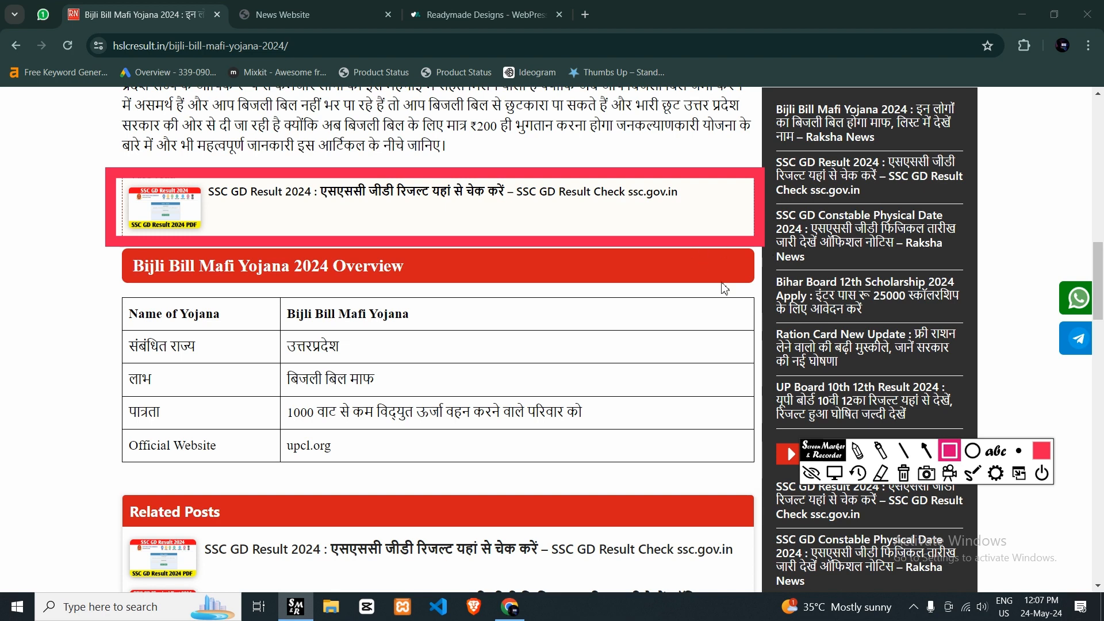
- Clear the on-screen marking, close the marker tool, and examine the "Also read" boxes throughout the Bijli Bill Mafi Yojana 2024 article
click(857, 473)
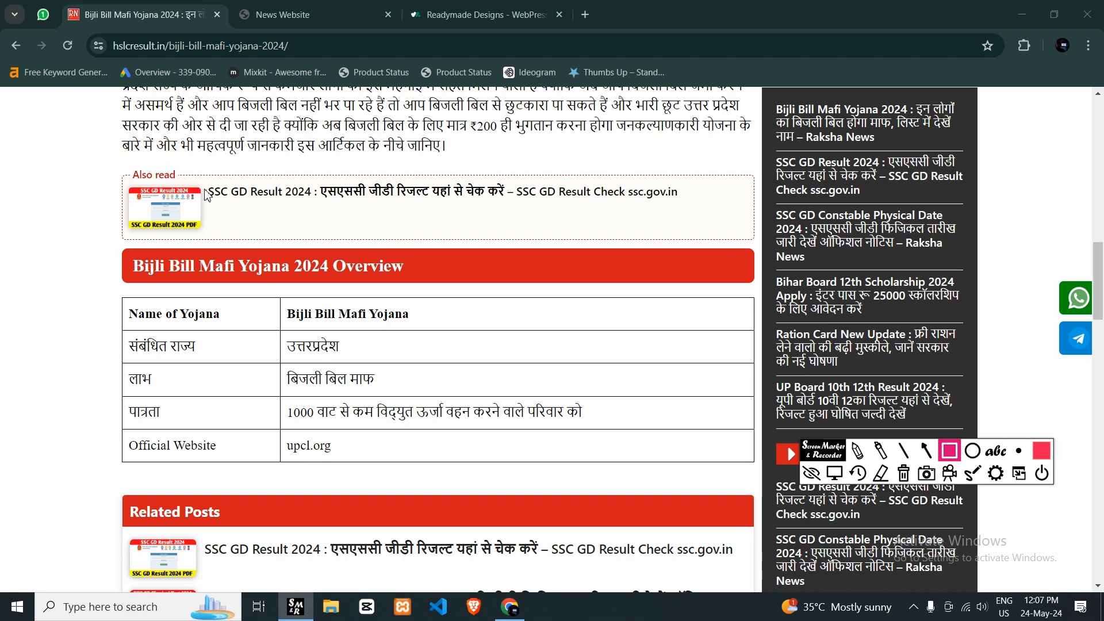
click(1046, 482)
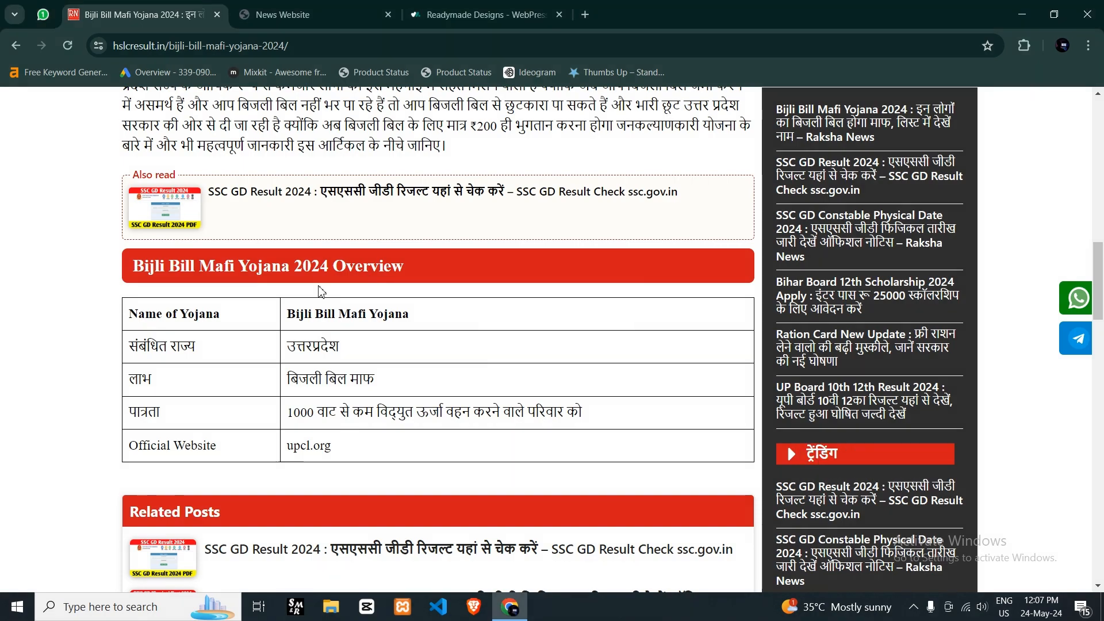
scroll(364, 303, down, 7)
scroll(365, 303, down, 3)
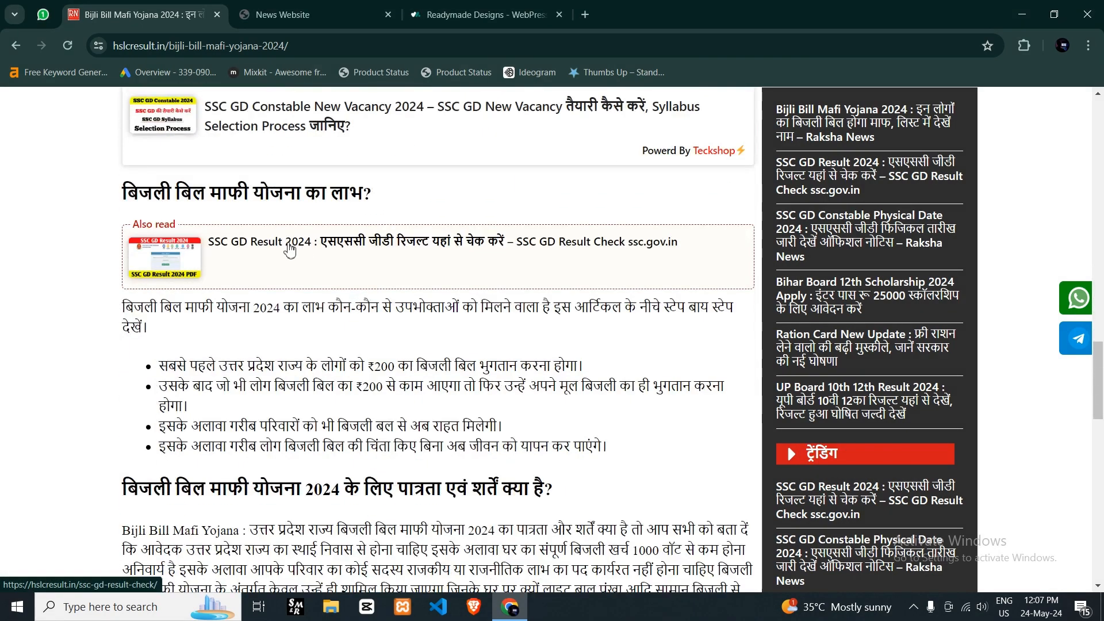
scroll(230, 238, down, 4)
scroll(239, 238, down, 10)
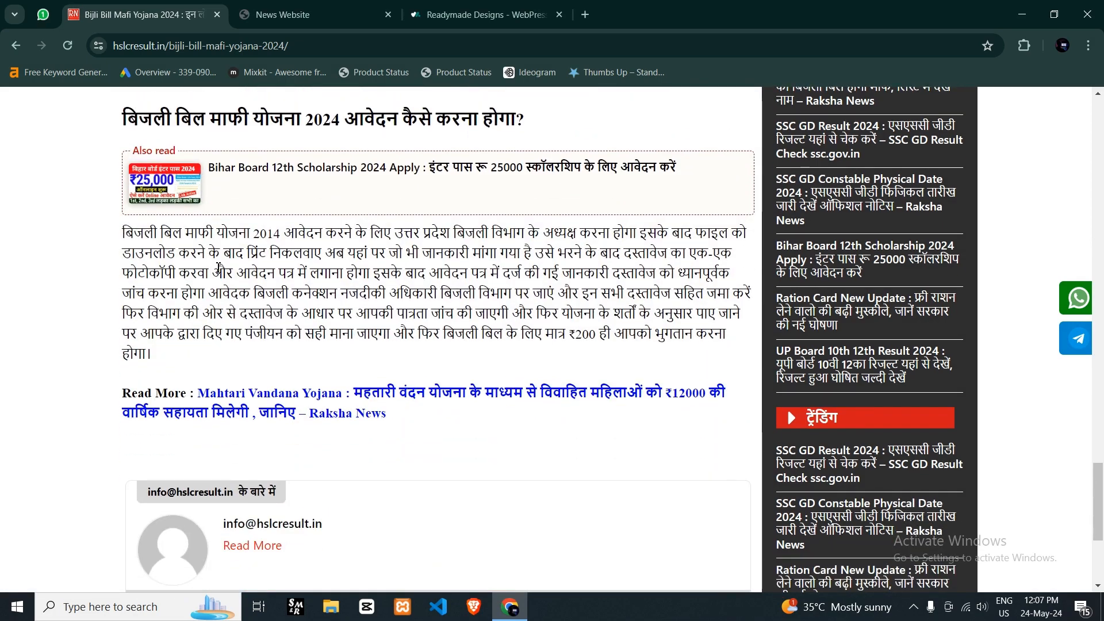
scroll(218, 267, up, 7)
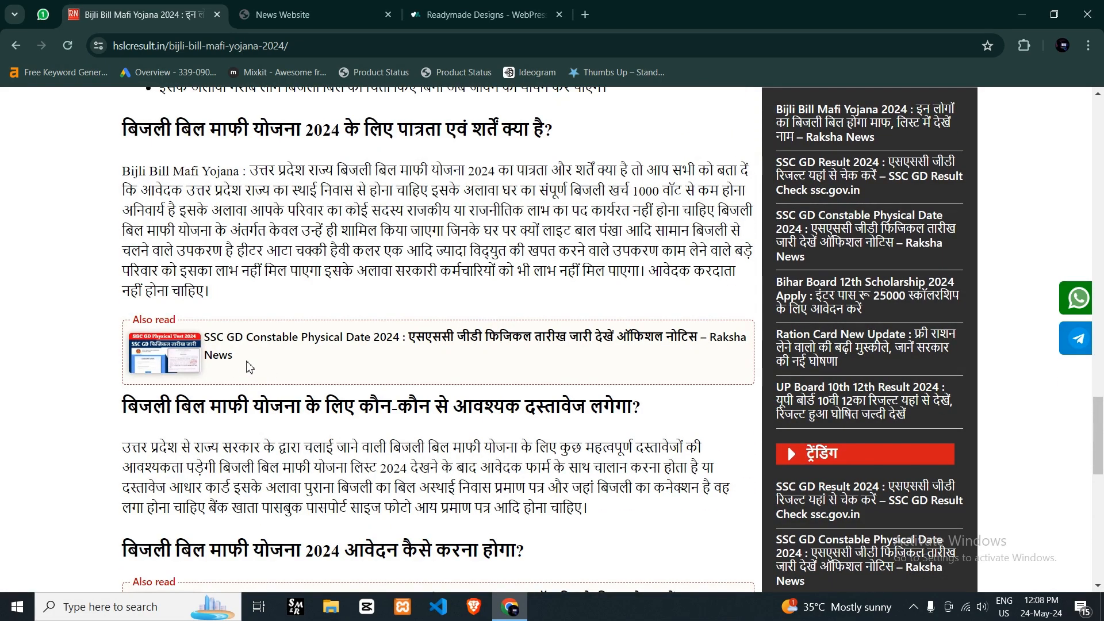
scroll(309, 372, up, 4)
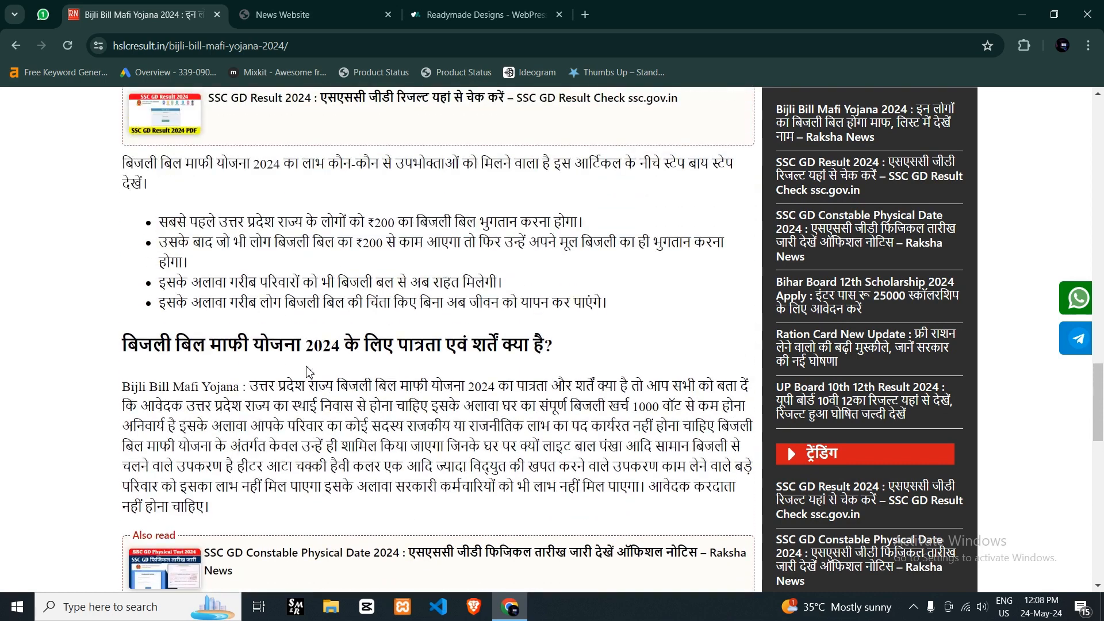
scroll(309, 372, up, 3)
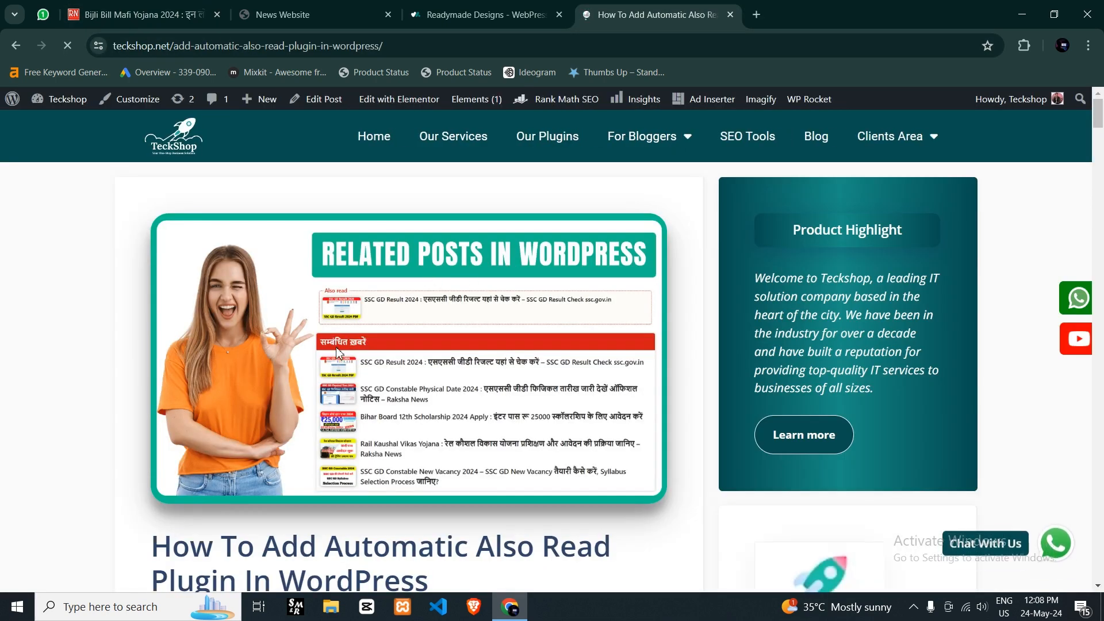
- Review the download and installation sections of the Teckshop article on the automatic Also Read plugin
scroll(394, 311, down, 20)
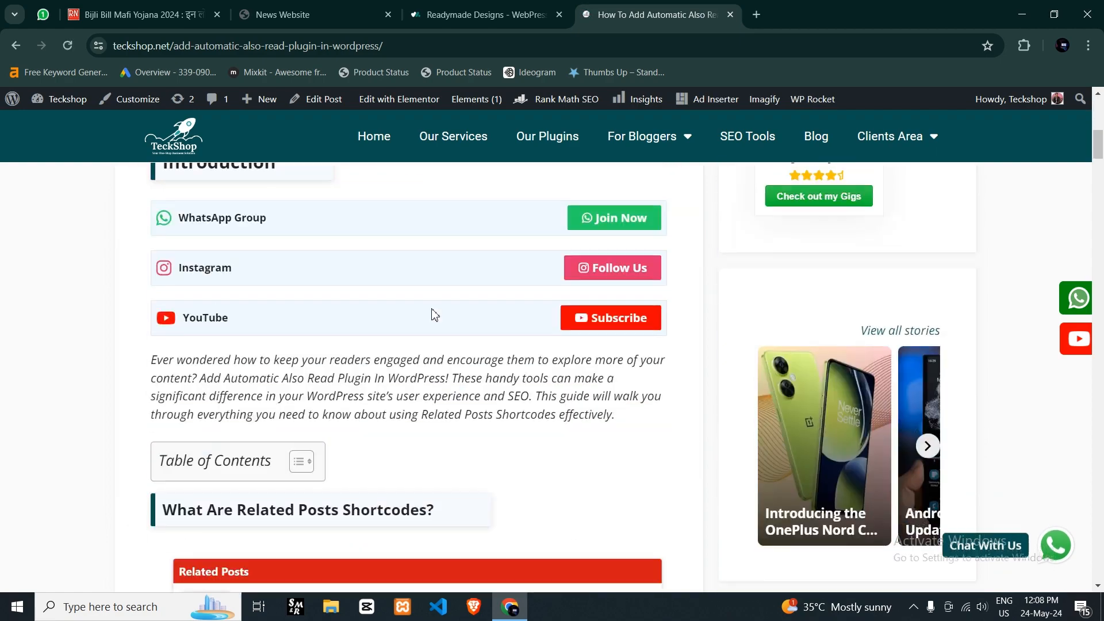
scroll(455, 320, down, 7)
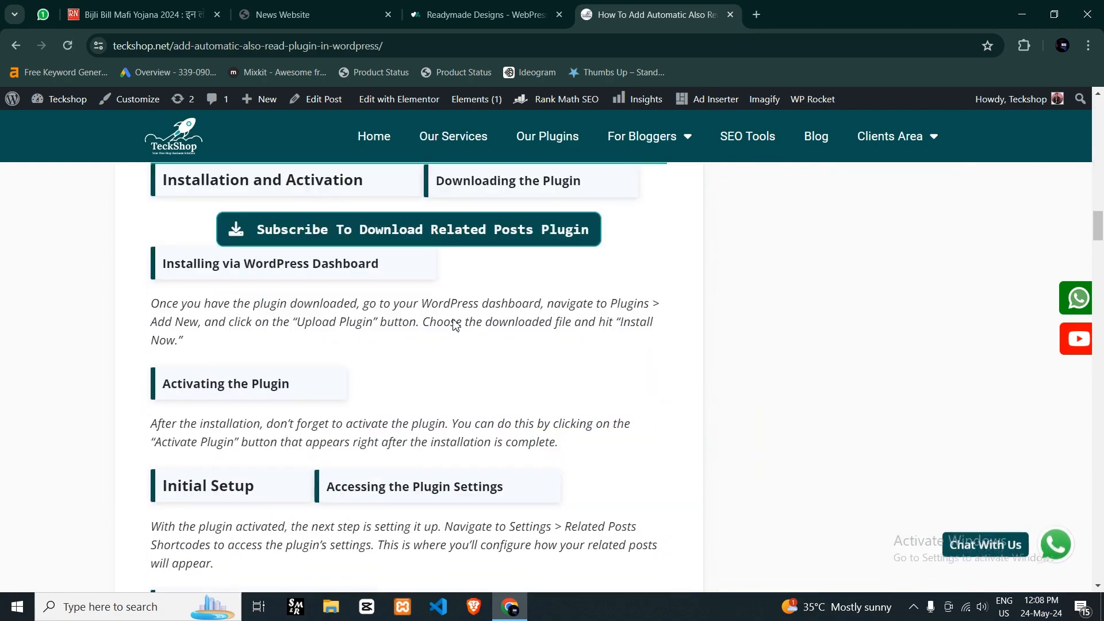
scroll(455, 320, up, 1)
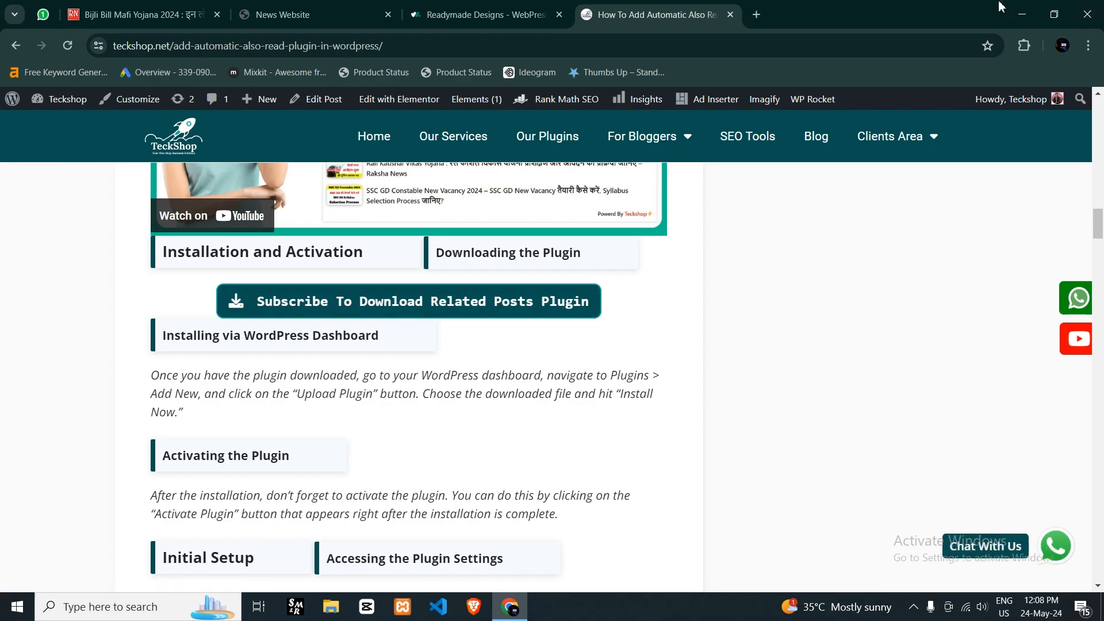
- Move the Related Post archive to the middle of the desktop and return to the WordPress Plugins page in the browser
click(1022, 14)
drag(903, 170, 520, 368)
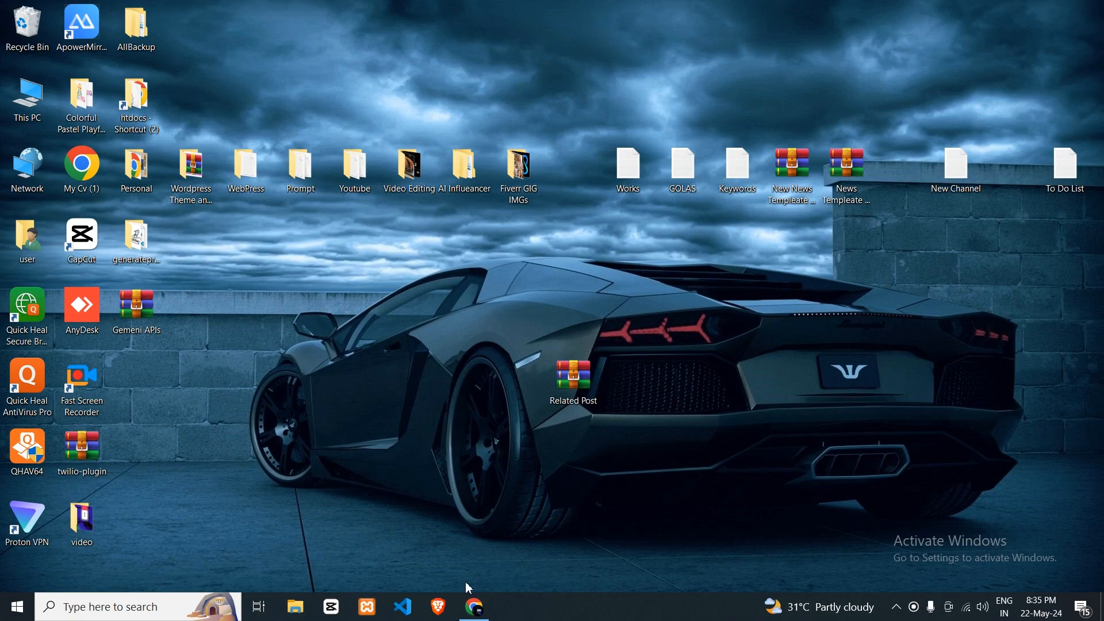
click(474, 607)
click(330, 13)
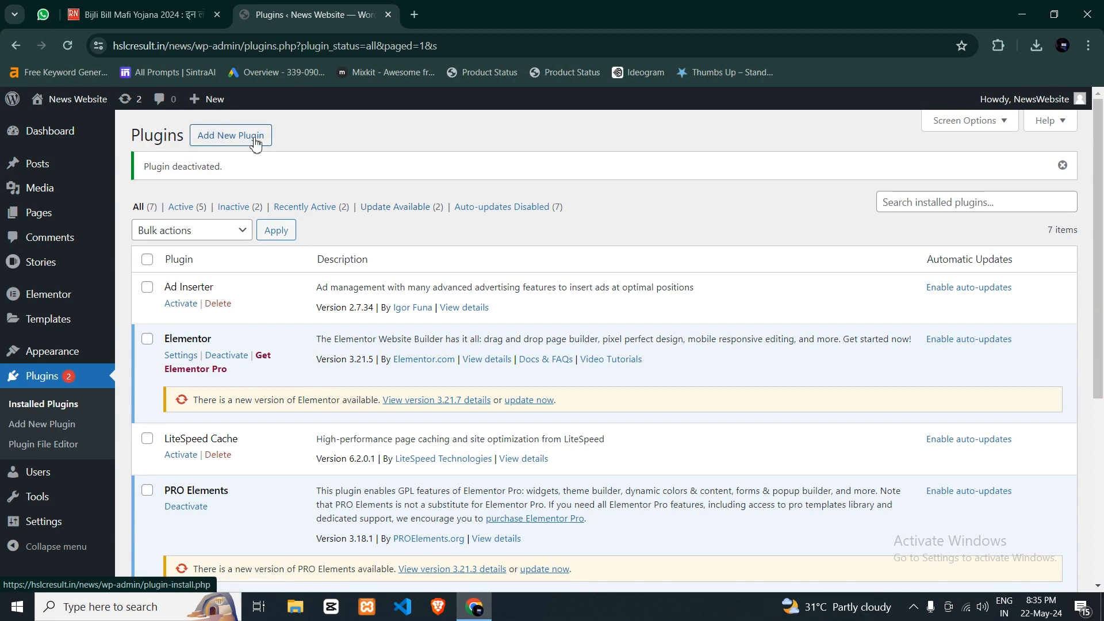
- Try to choose a plugin zip file in the upload form for adding a new plugin
mouse_move(101, 168)
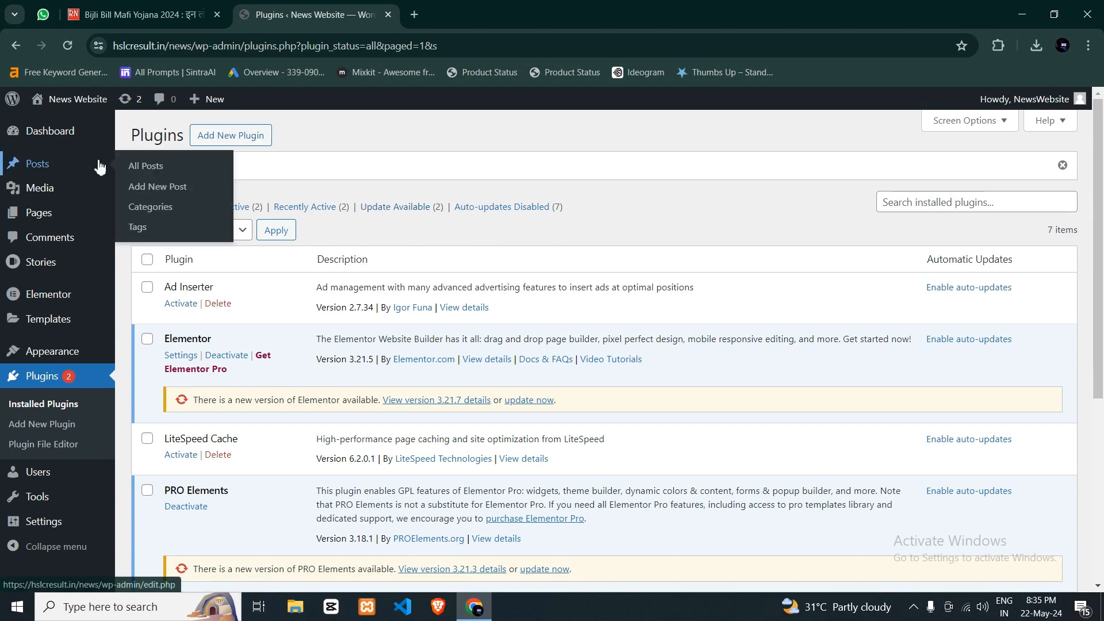
click(230, 136)
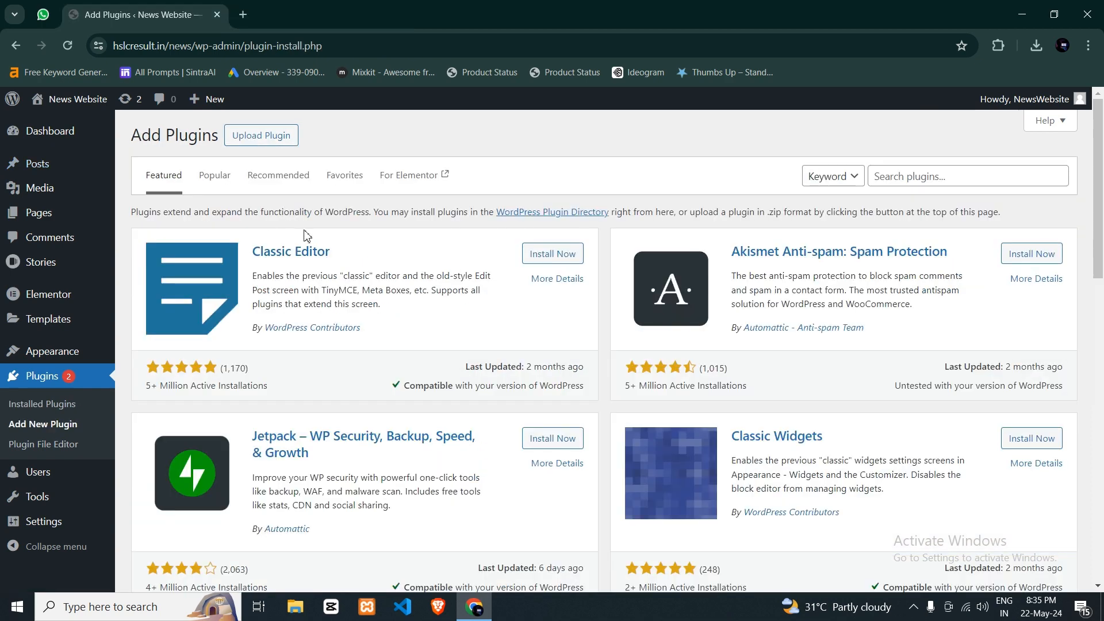
click(271, 140)
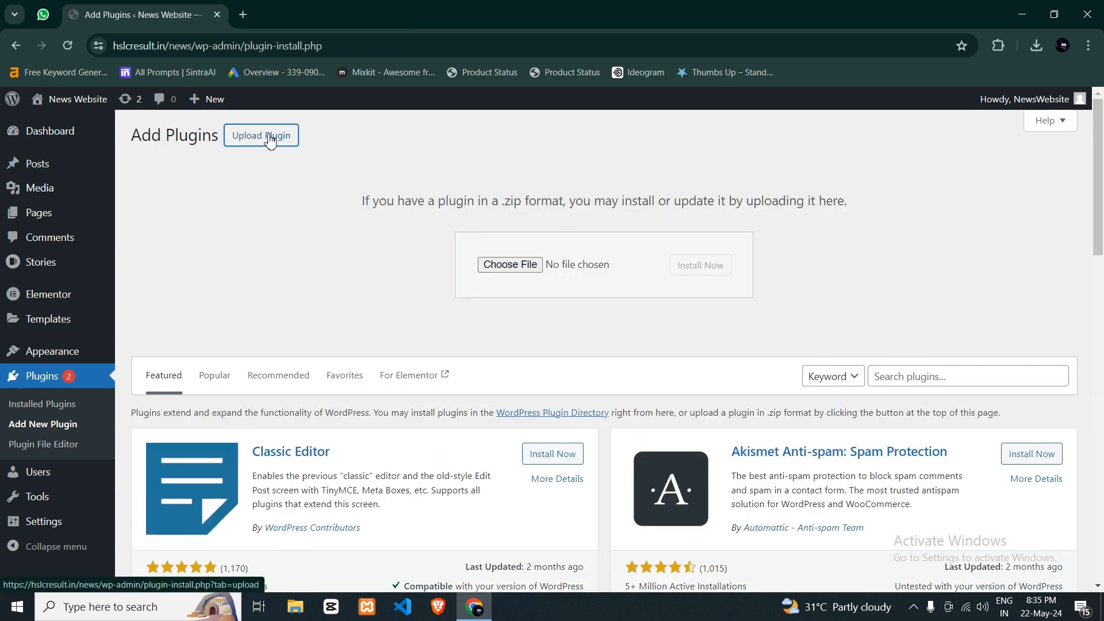
click(506, 264)
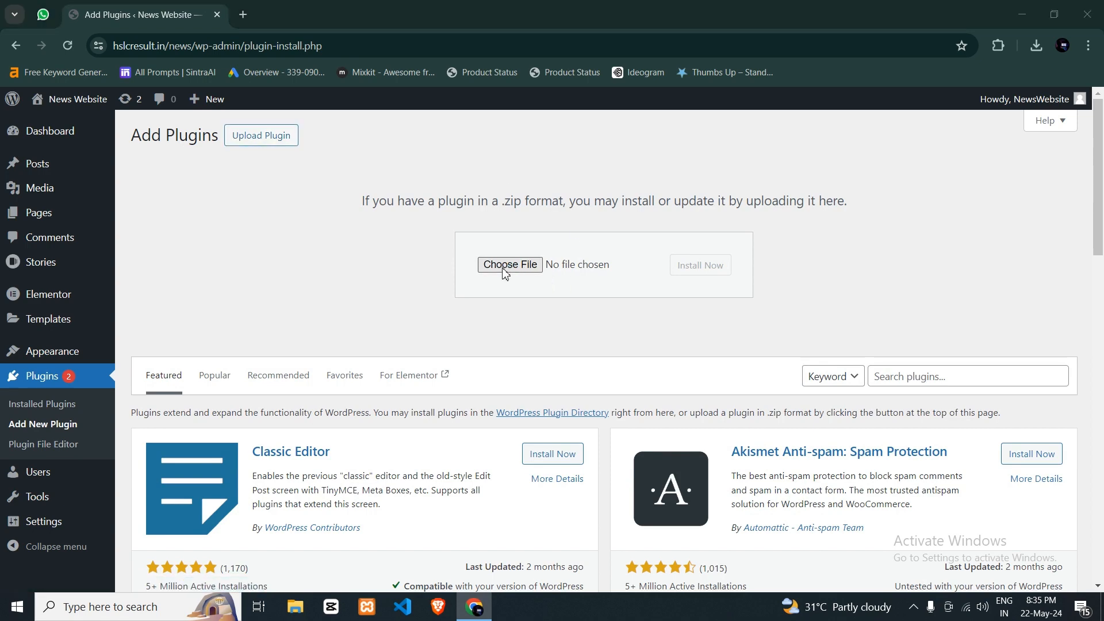
click(503, 322)
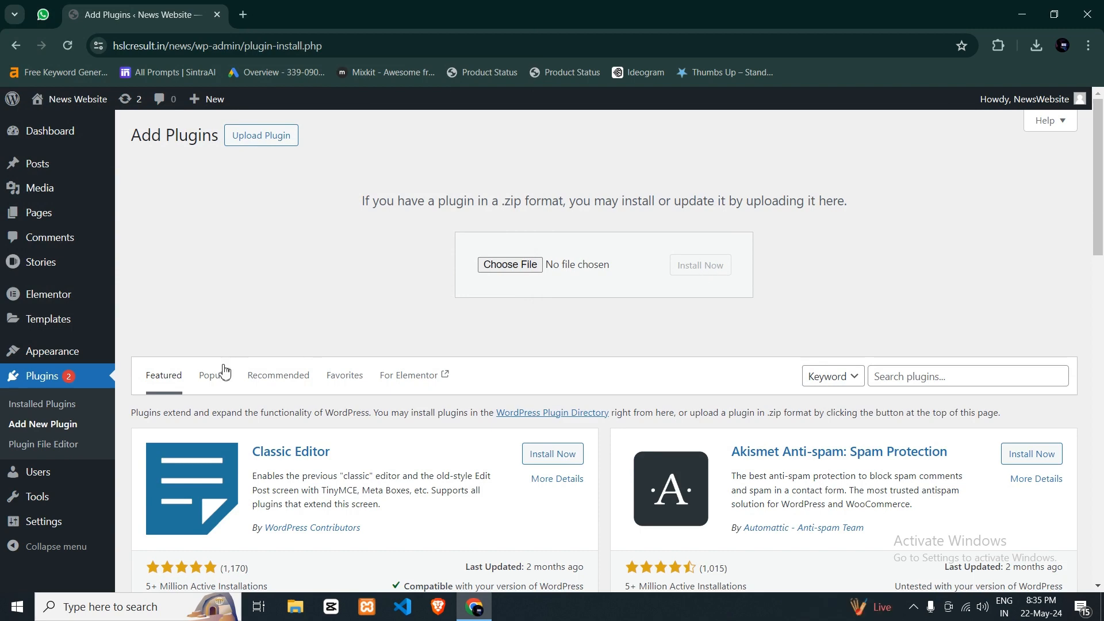
- Open the installed plugins list and examine the name and description of the Related Posts Shortcodes plugin
click(74, 405)
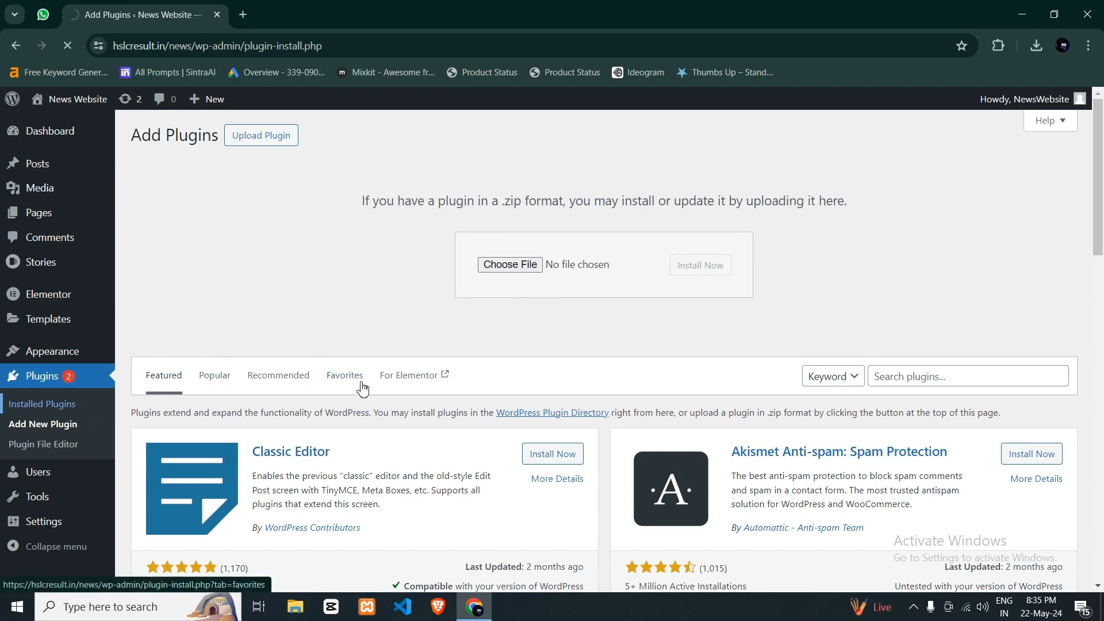
scroll(361, 234, down, 5)
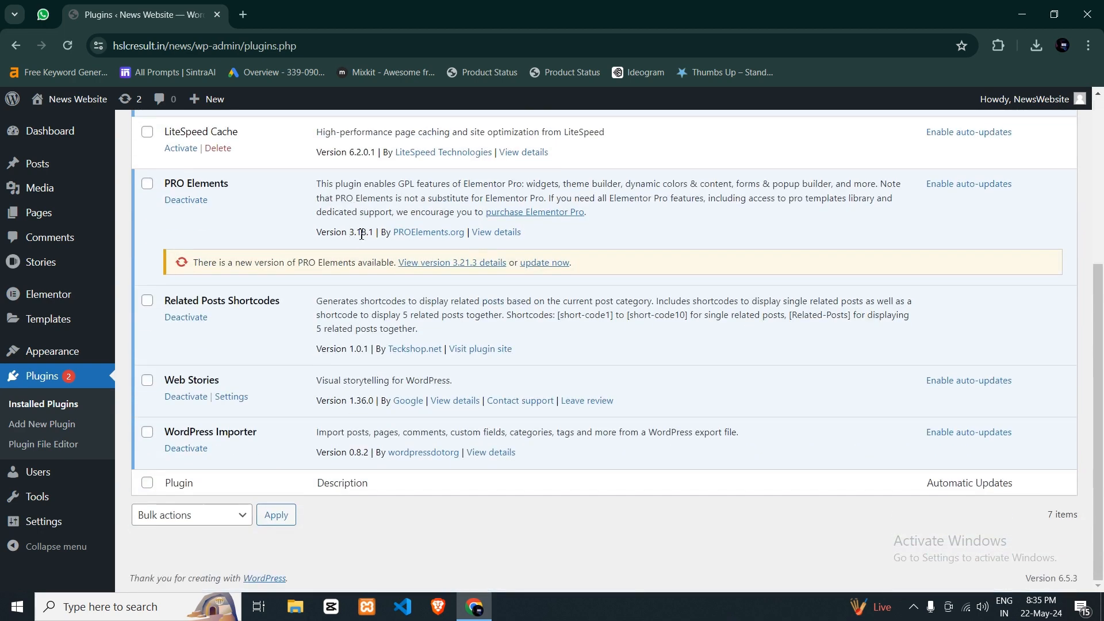
scroll(216, 354, up, 3)
scroll(216, 354, down, 3)
drag(165, 301, 288, 304)
click(286, 305)
triple_click(320, 303)
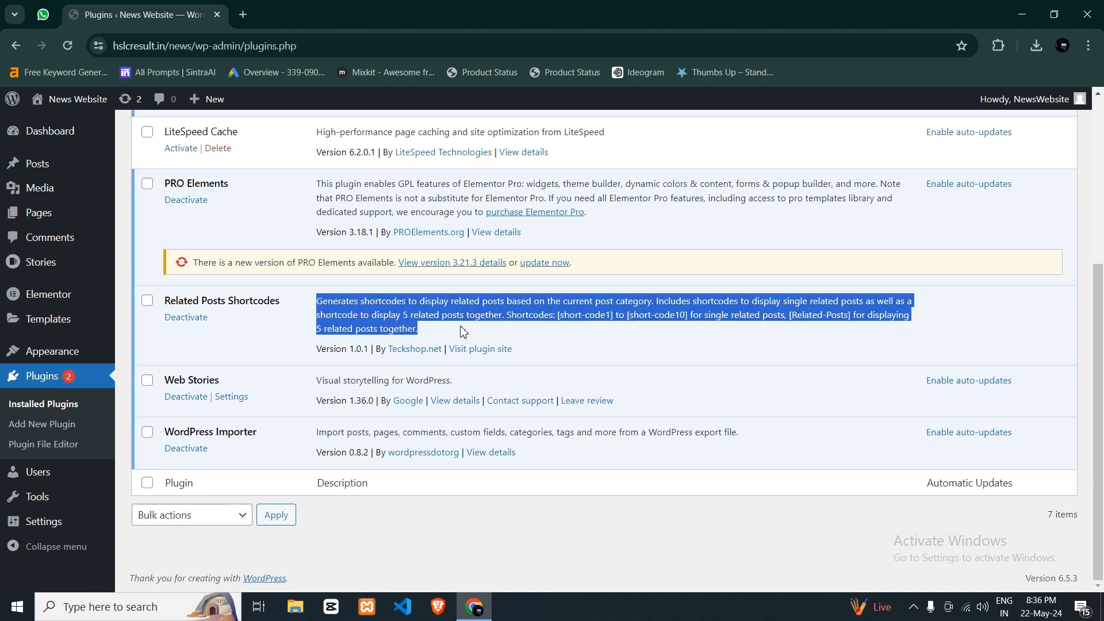
- Highlight the shortcodes [short-code1], [short-code10] and [Related-Posts] in the Related Posts Shortcodes description
click(535, 319)
drag(561, 318, 615, 319)
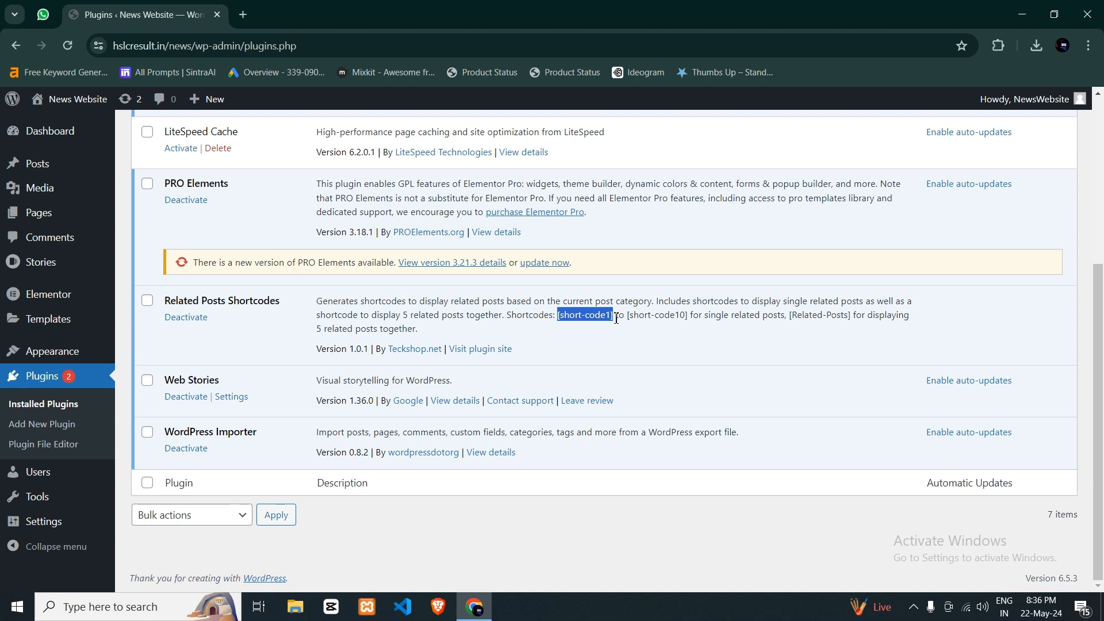
drag(629, 314, 691, 315)
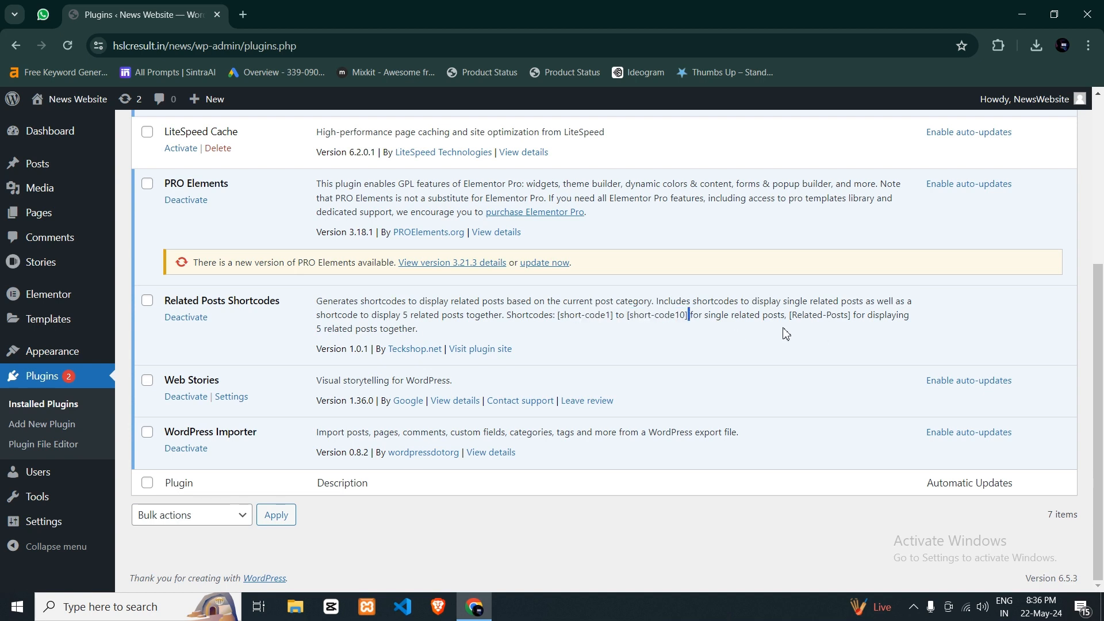
drag(789, 315, 850, 315)
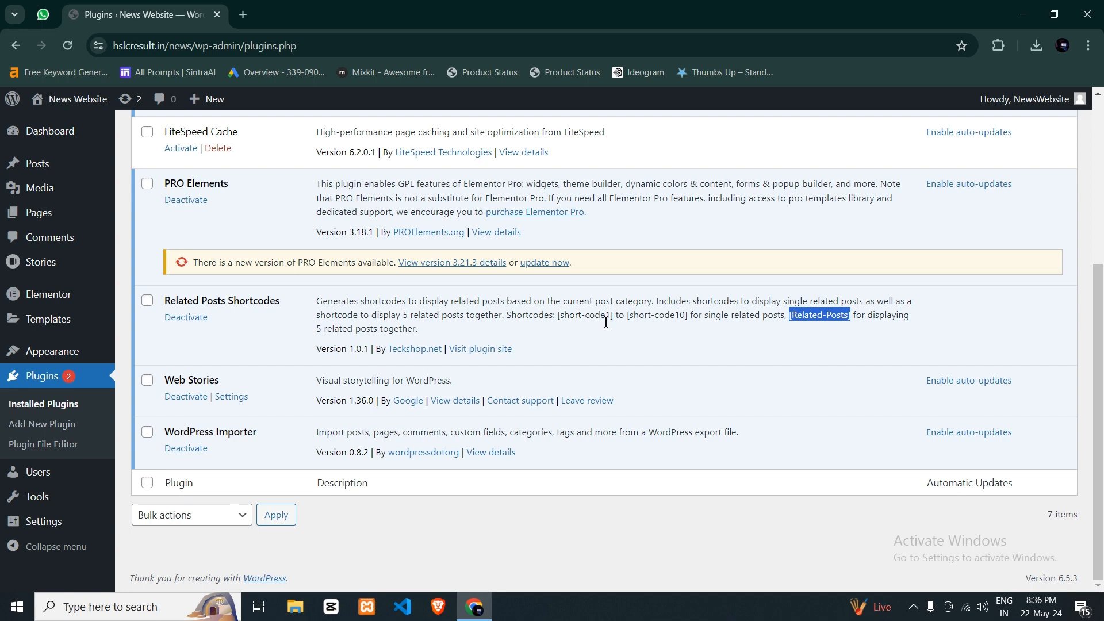
- Open the posts list in a new tab and edit the "JAC Board 10th Result 2024 Live" post
scroll(359, 350, up, 2)
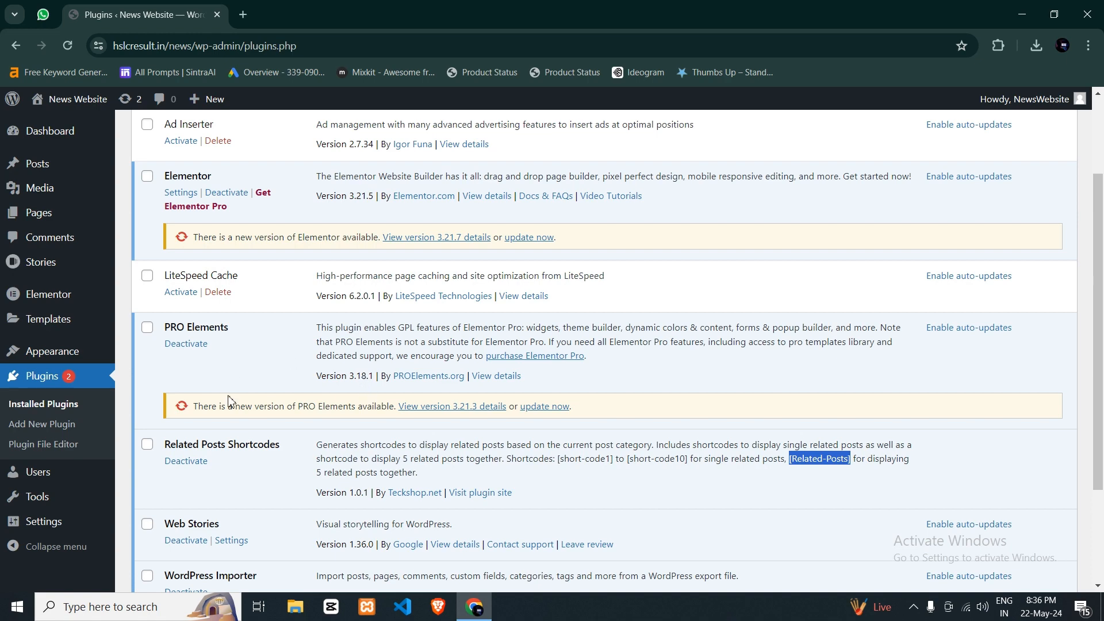
middle_click(54, 164)
click(278, 8)
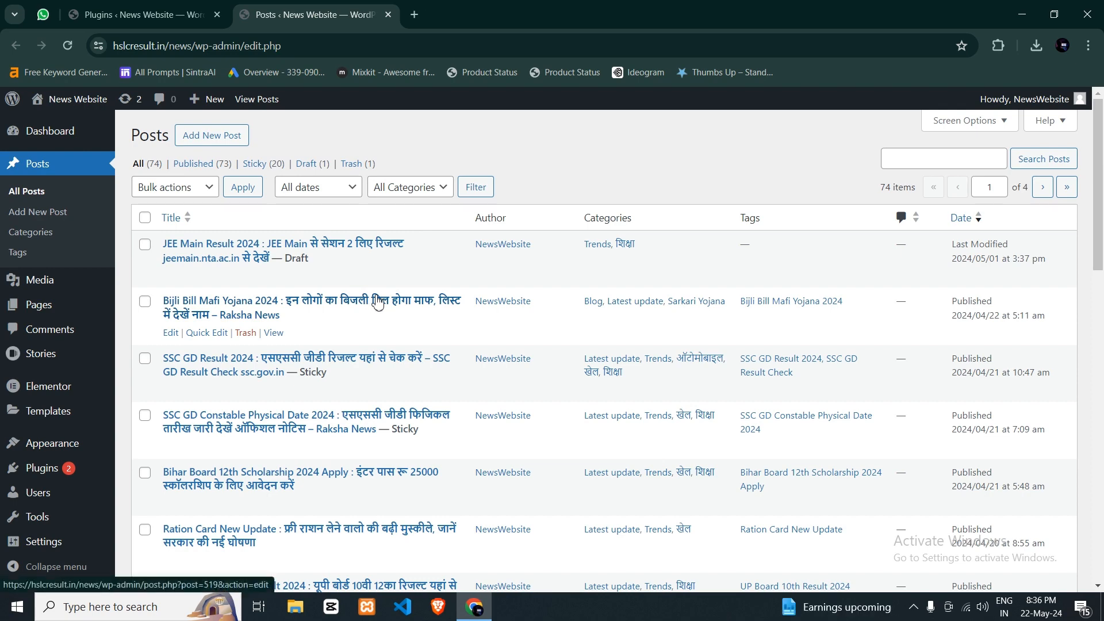
scroll(414, 268, down, 3)
scroll(415, 272, down, 2)
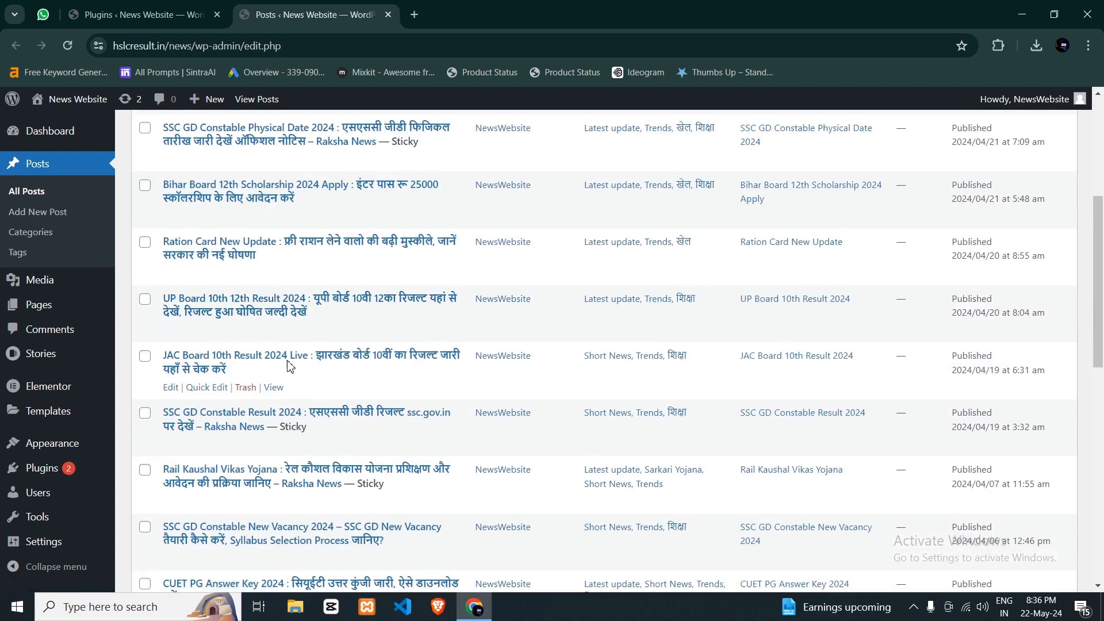
click(171, 387)
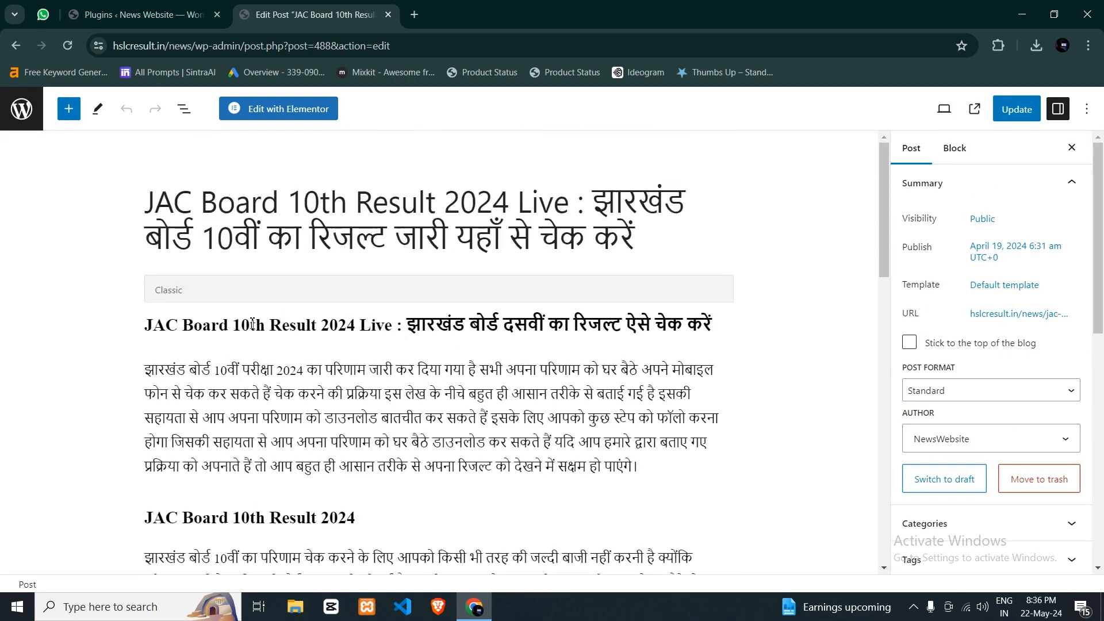
- Convert the post's classic content to blocks and add an empty paragraph above the "How to Check JAC Board 10th Result 2024" heading
click(369, 326)
click(225, 250)
scroll(438, 378, up, 15)
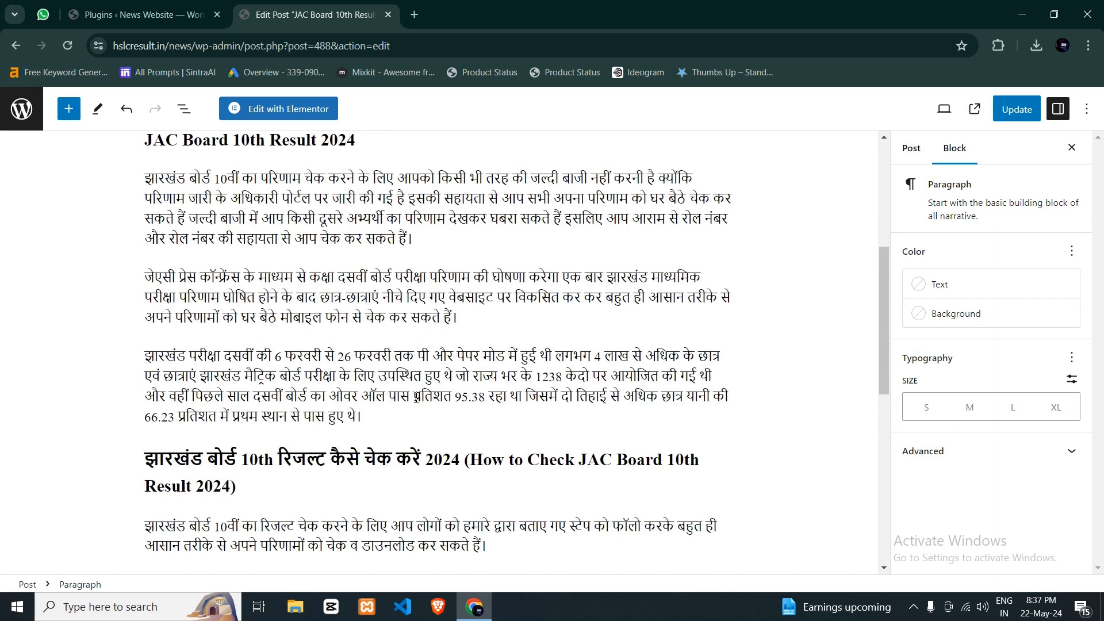
click(375, 418)
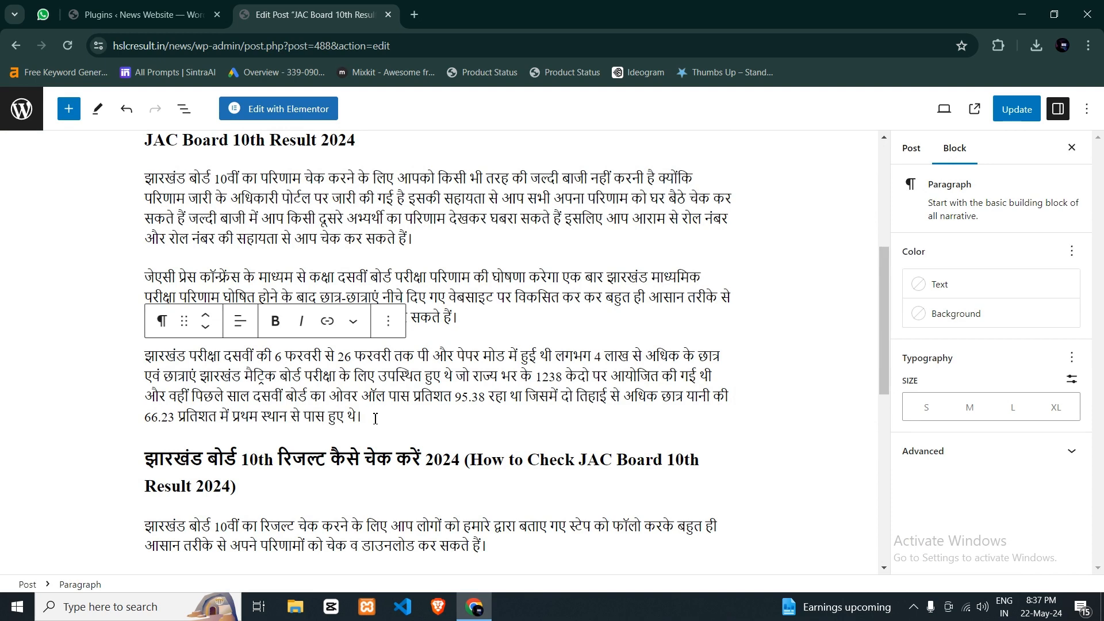
key(Return)
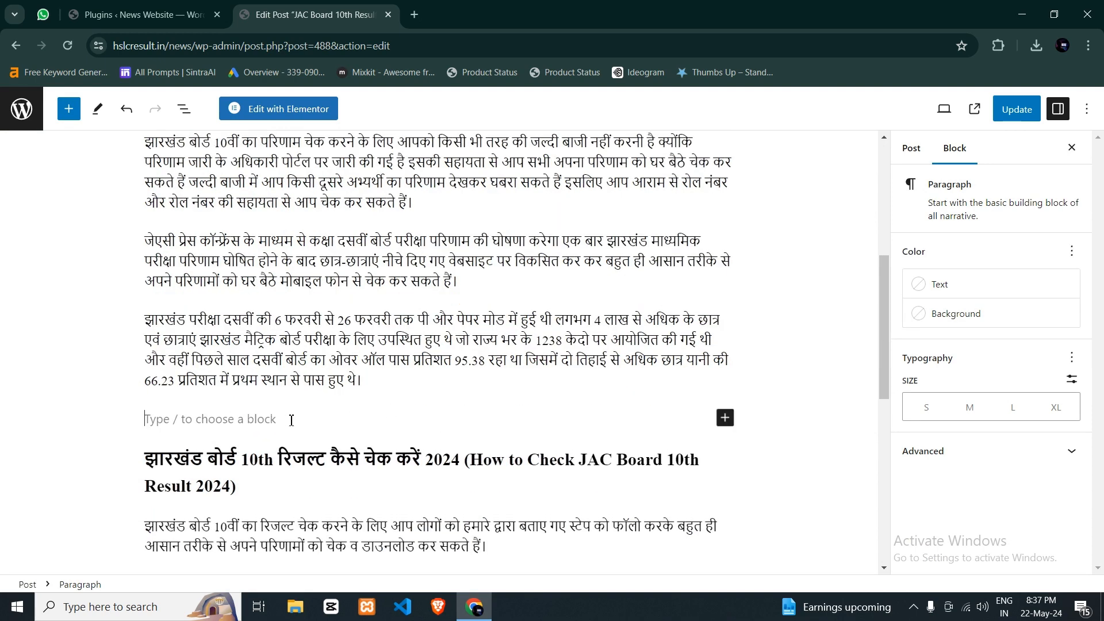
- Copy [short-code1] from the Related Posts Shortcodes description on the Plugins page and return to the post editor
click(177, 6)
scroll(575, 397, down, 1)
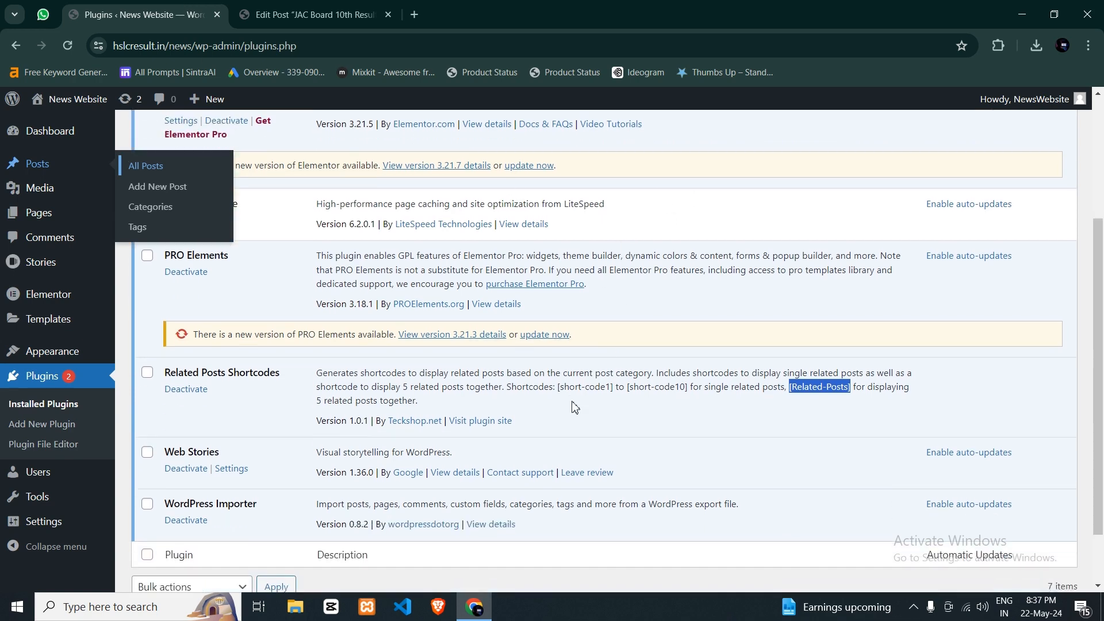
drag(559, 391, 616, 391)
key(ctrl+c)
key(ctrl+Tab)
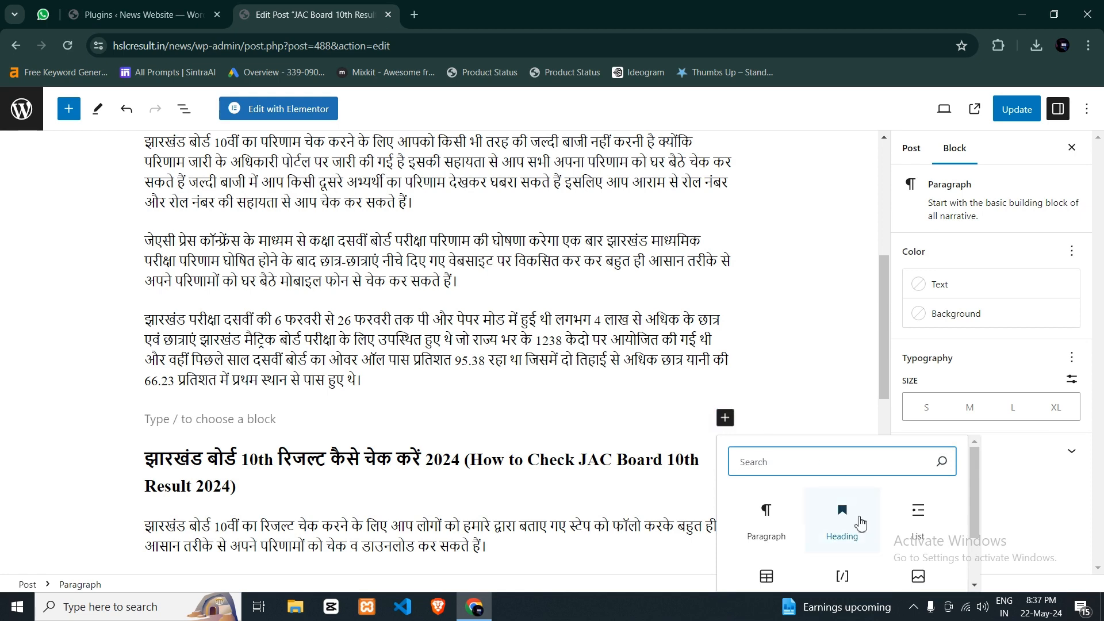
- Insert a Shortcode block containing [short-code1] above the "How to Check JAC Board 10th Result 2024" heading
click(842, 576)
scroll(385, 347, down, 1)
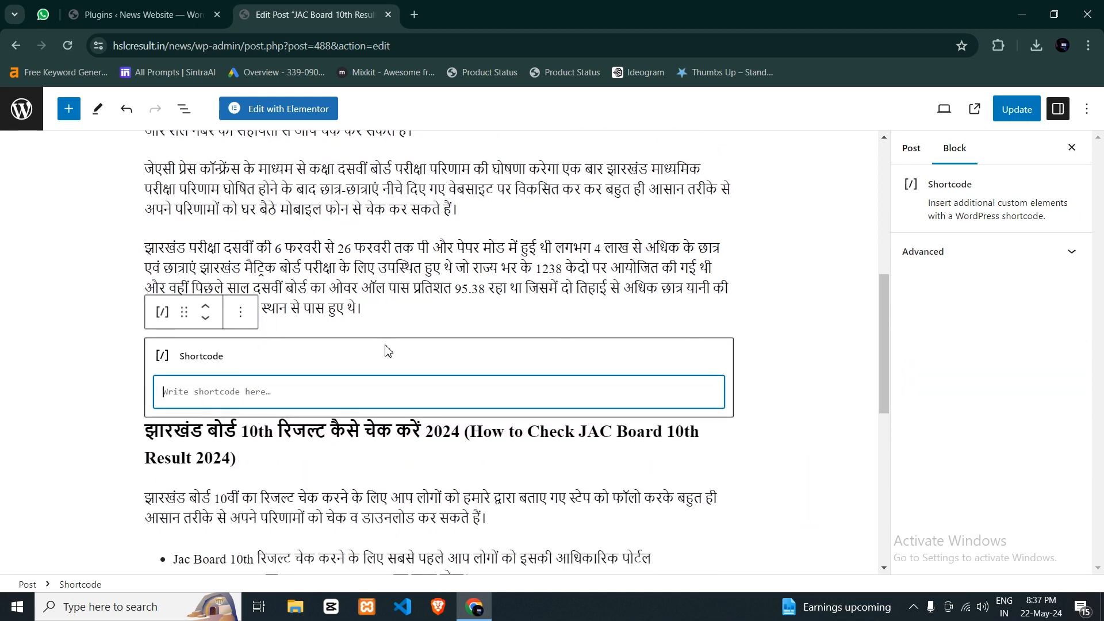
key(ctrl+v)
- View the published JAC Board post down to the "How to Check JAC Board 10th Result 2024" heading and return to the editor
click(974, 109)
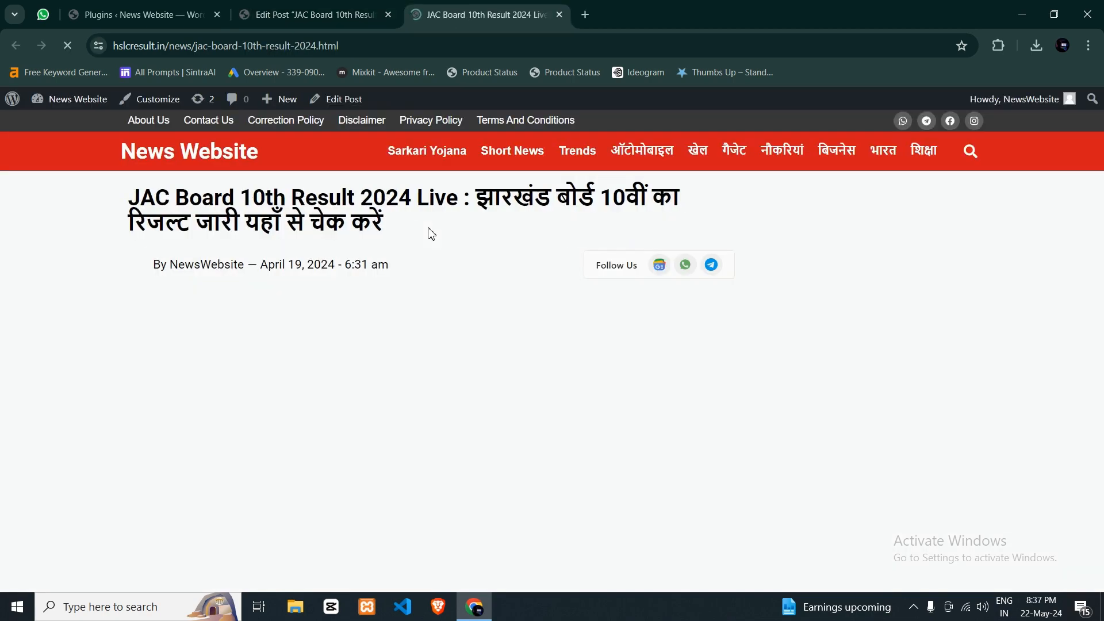
scroll(429, 229, down, 3)
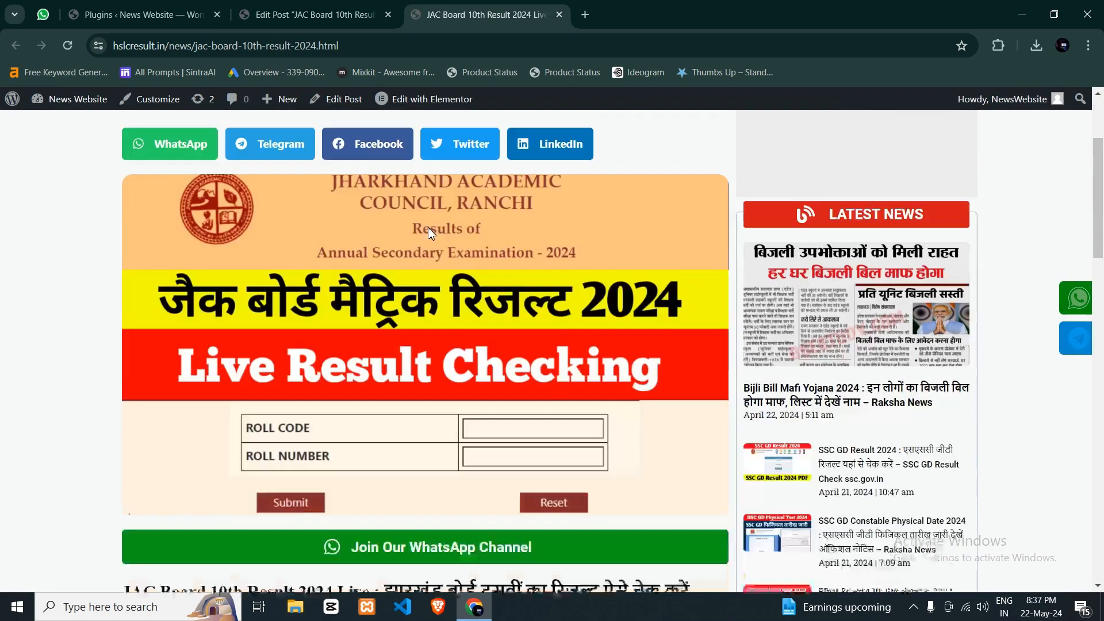
scroll(429, 229, down, 10)
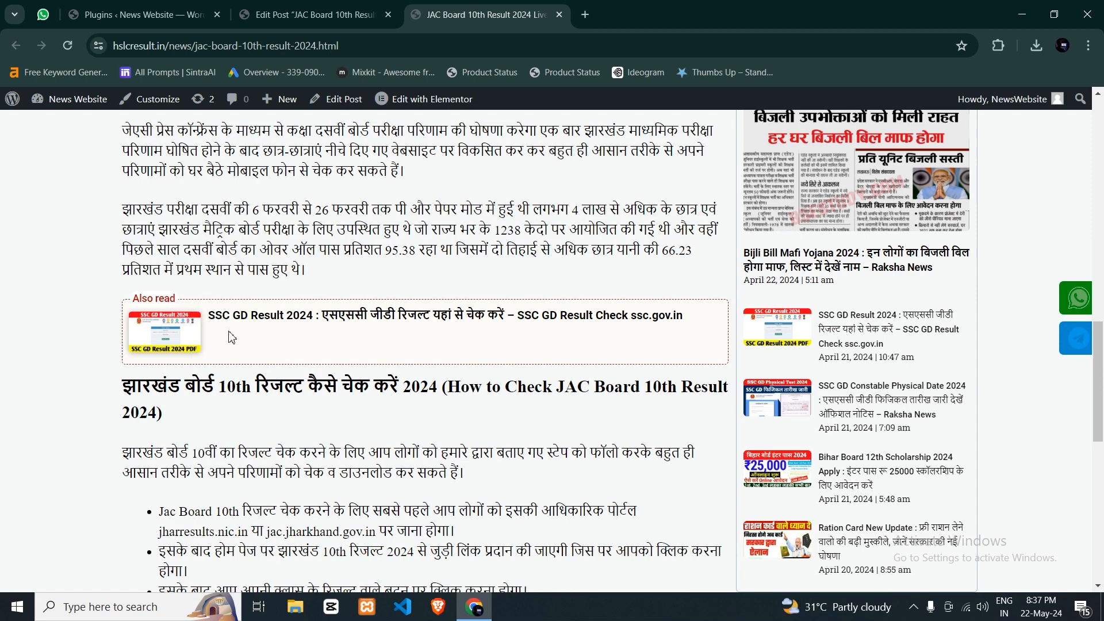
click(311, 14)
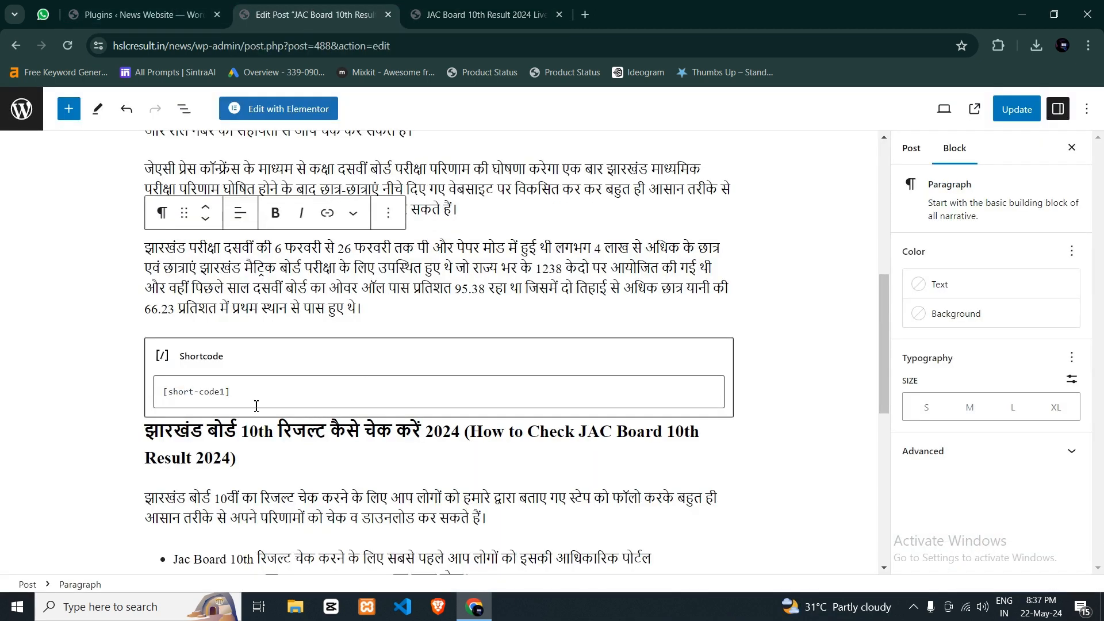
click(229, 394)
drag(227, 394, 222, 395)
click(270, 367)
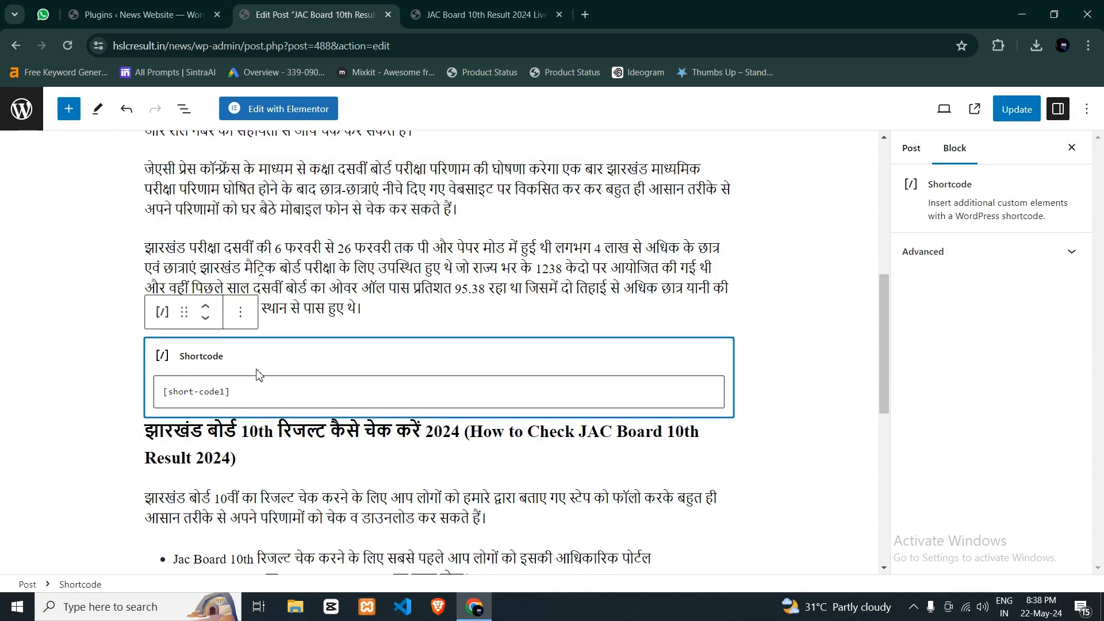
key(ctrl+Tab)
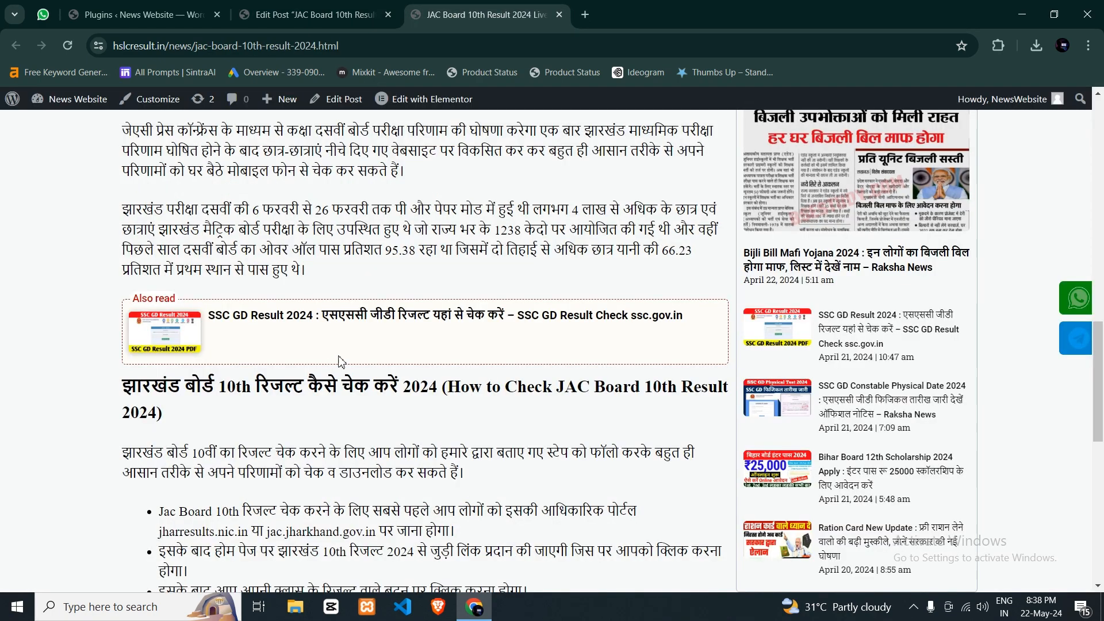
key(ctrl+shift+Tab)
- Add an empty paragraph below the "How to Check JAC Board 10th Result 2024" heading and another above the bulleted list
scroll(305, 279, down, 2)
click(288, 320)
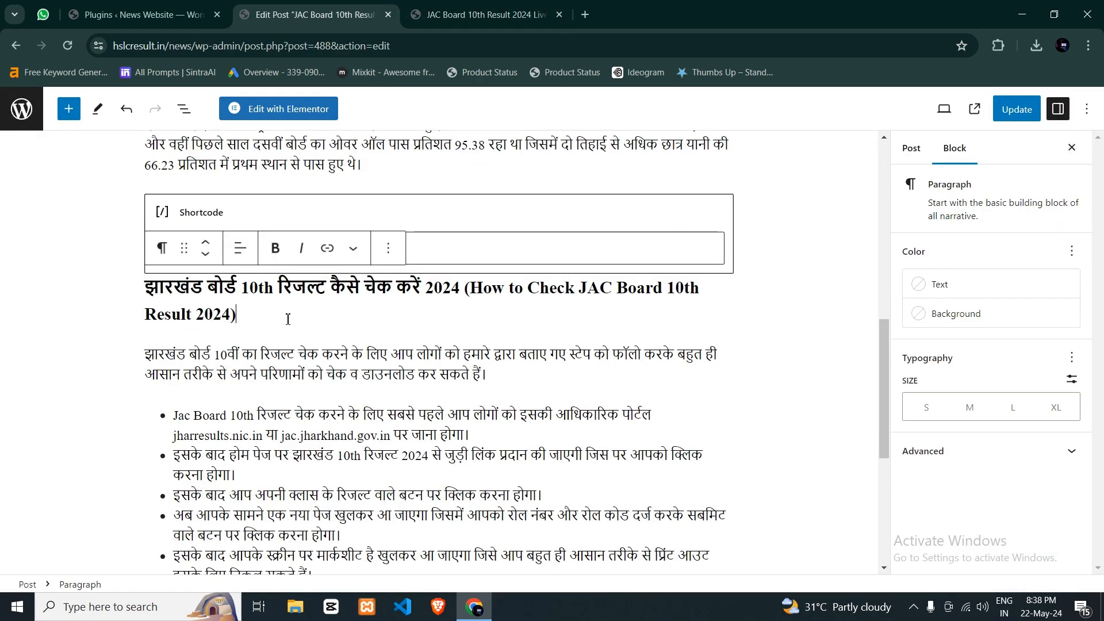
key(Return)
click(510, 371)
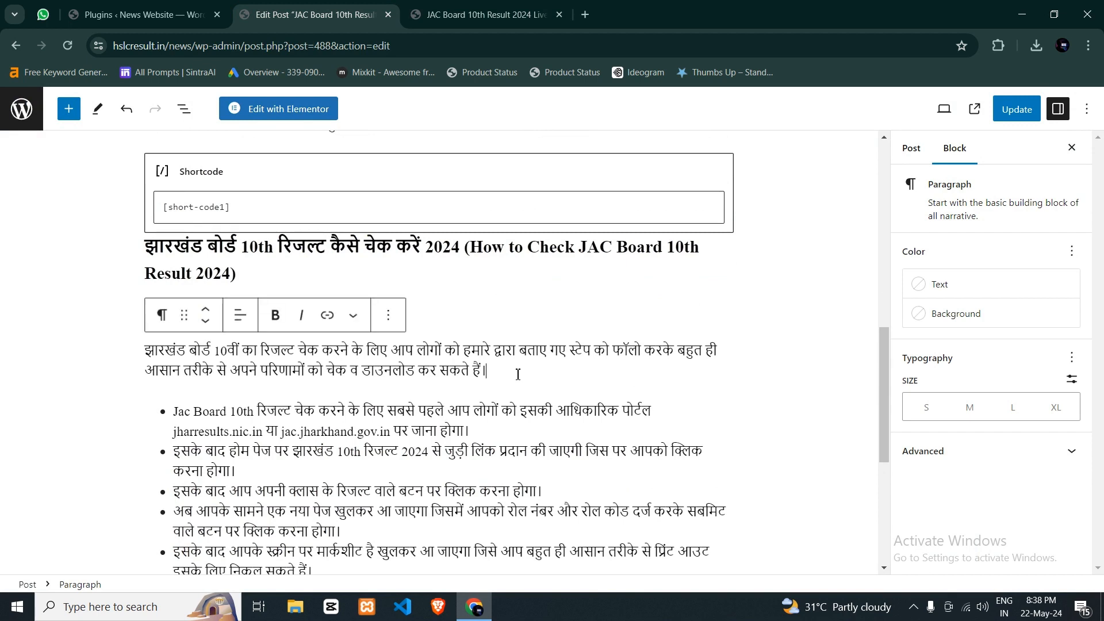
key(Return)
scroll(510, 370, up, 1)
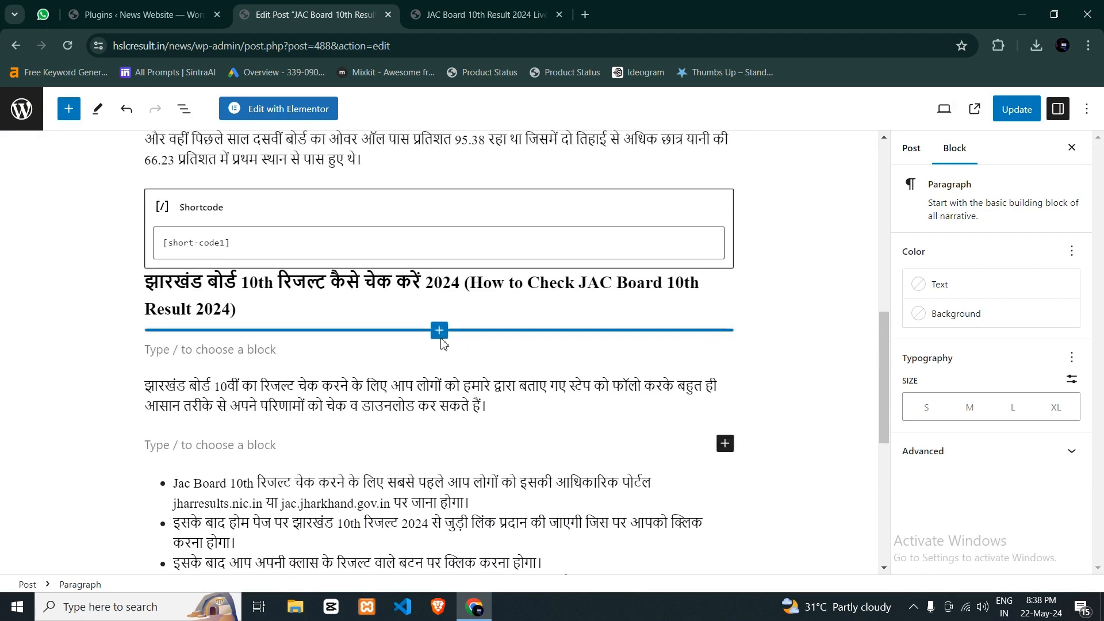
- Insert a Shortcode block containing [short-code2] directly below the "How to Check JAC Board 10th Result 2024" heading
mouse_move(290, 371)
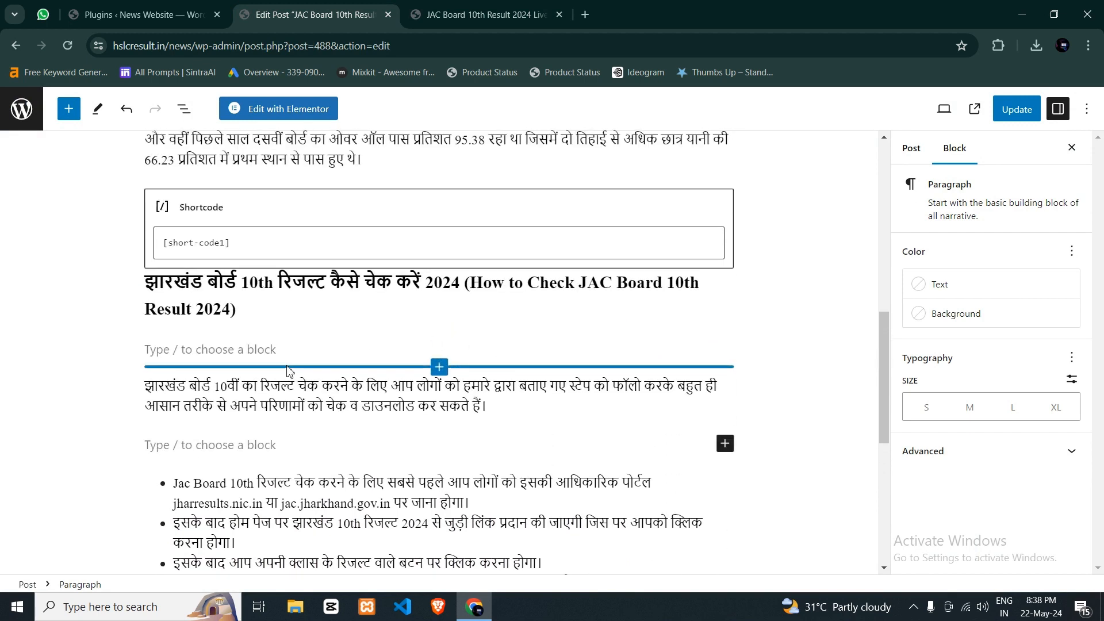
click(204, 349)
click(725, 348)
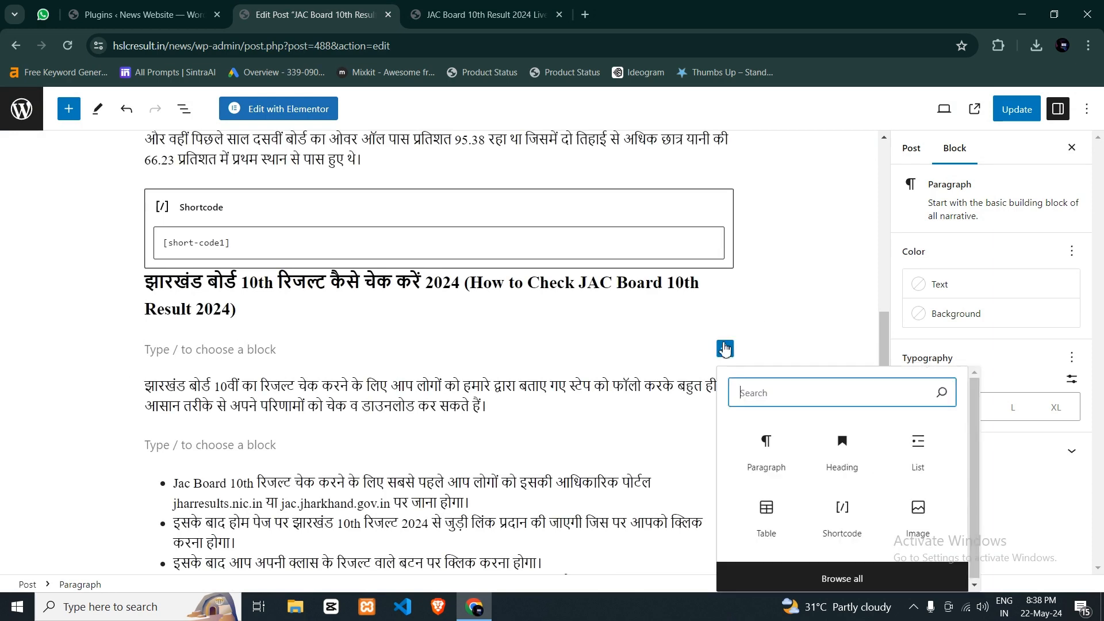
click(862, 520)
scroll(399, 374, up, 1)
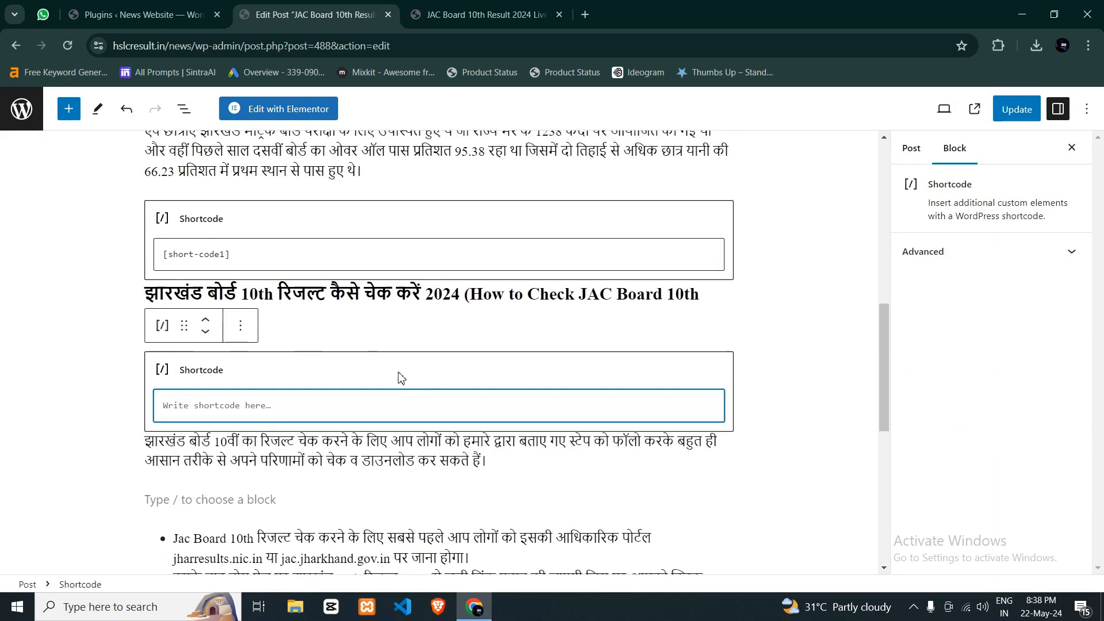
click(250, 311)
key(ctrl+a)
key(ctrl+c)
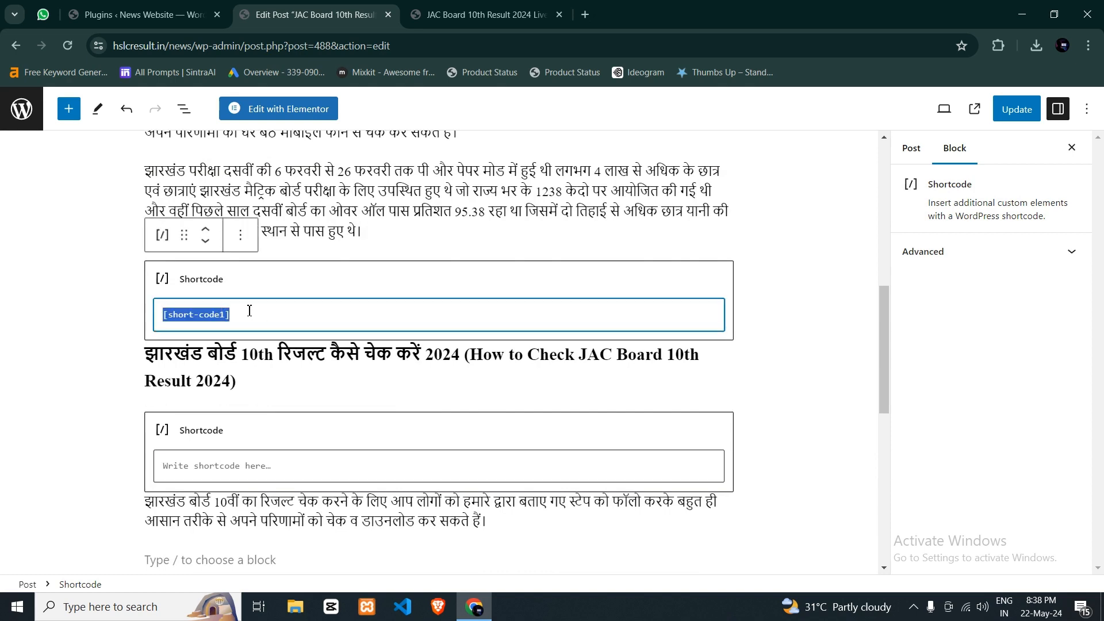
click(211, 466)
key(ctrl+v)
scroll(208, 401, down, 1)
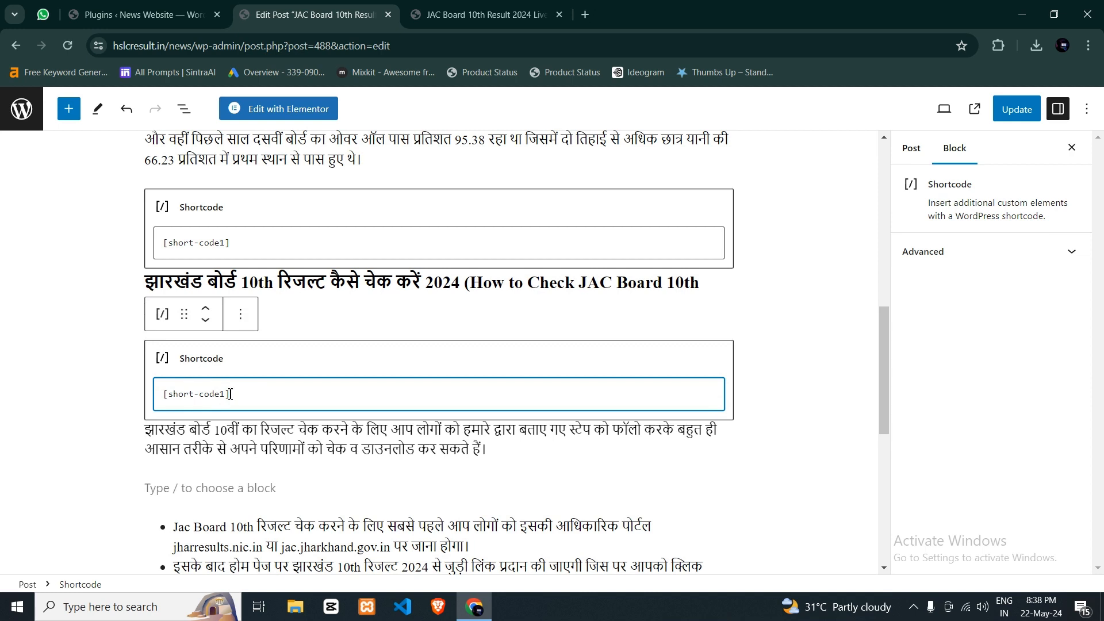
key(BackSpace)
text(2)
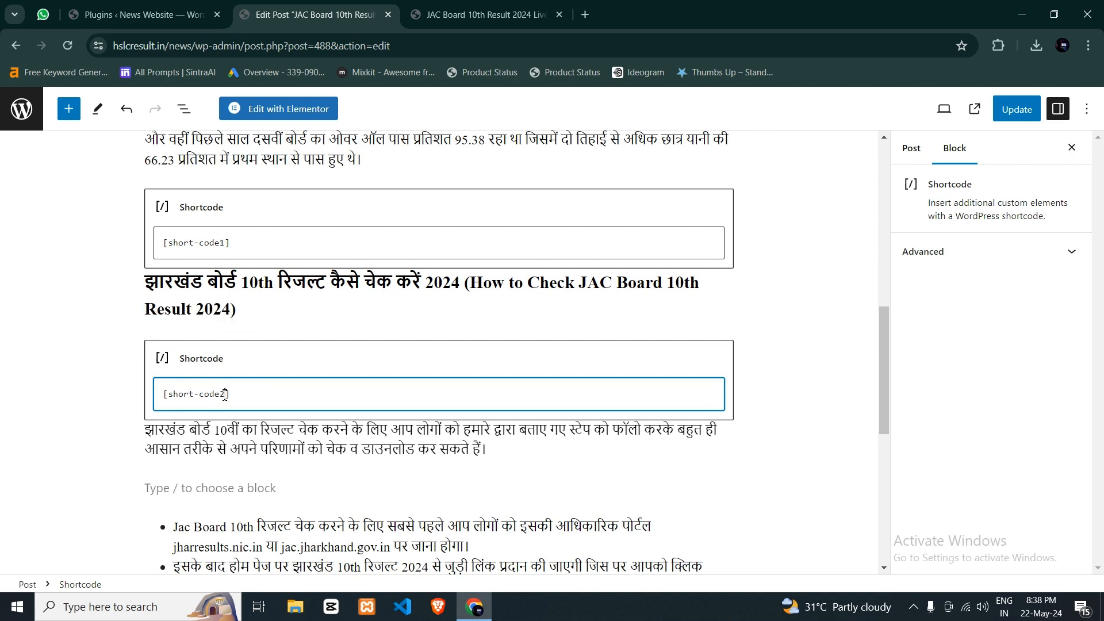
- Insert a Shortcode block containing [short-code3] in the empty paragraph above the bulleted list
scroll(265, 383, down, 1)
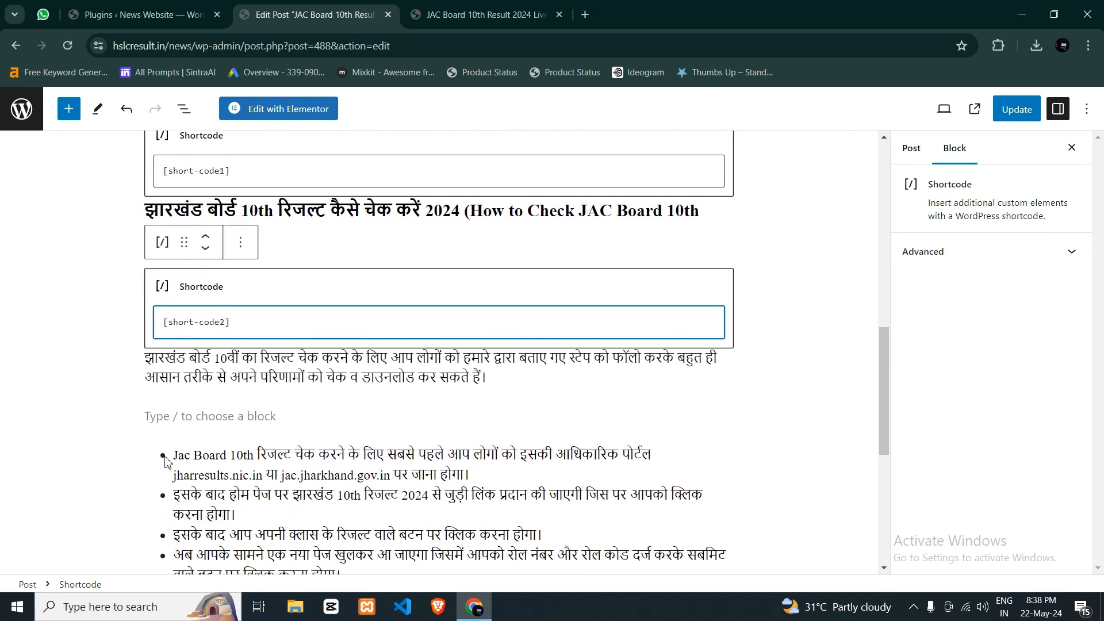
click(176, 422)
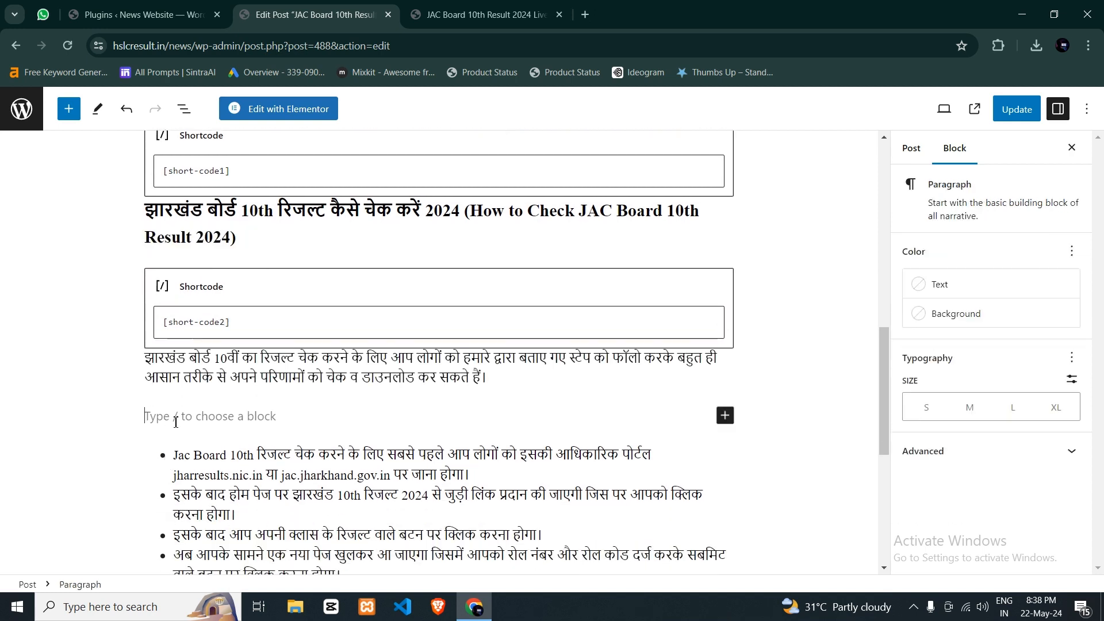
click(724, 415)
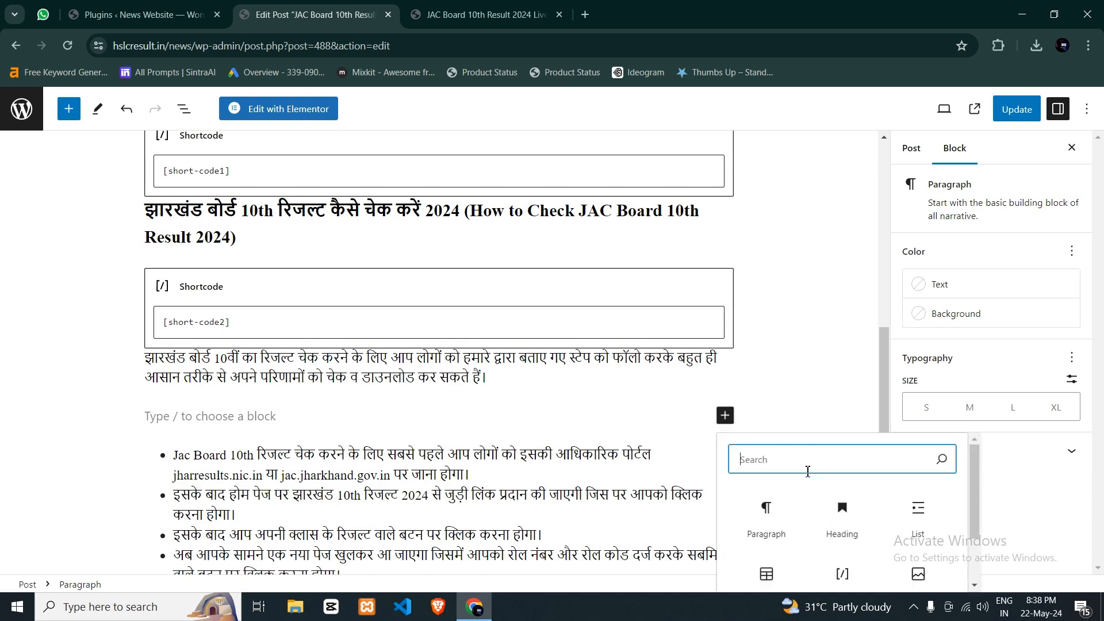
click(842, 574)
click(274, 323)
key(ctrl+a)
key(ctrl+c)
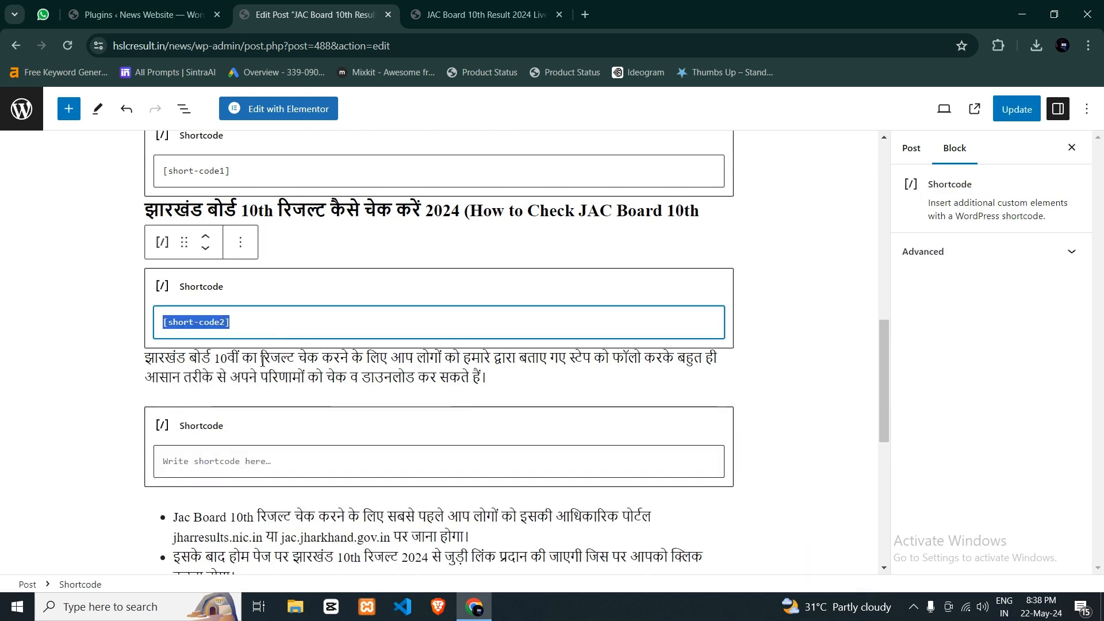
click(222, 453)
key(ctrl+v)
key(BackSpace)
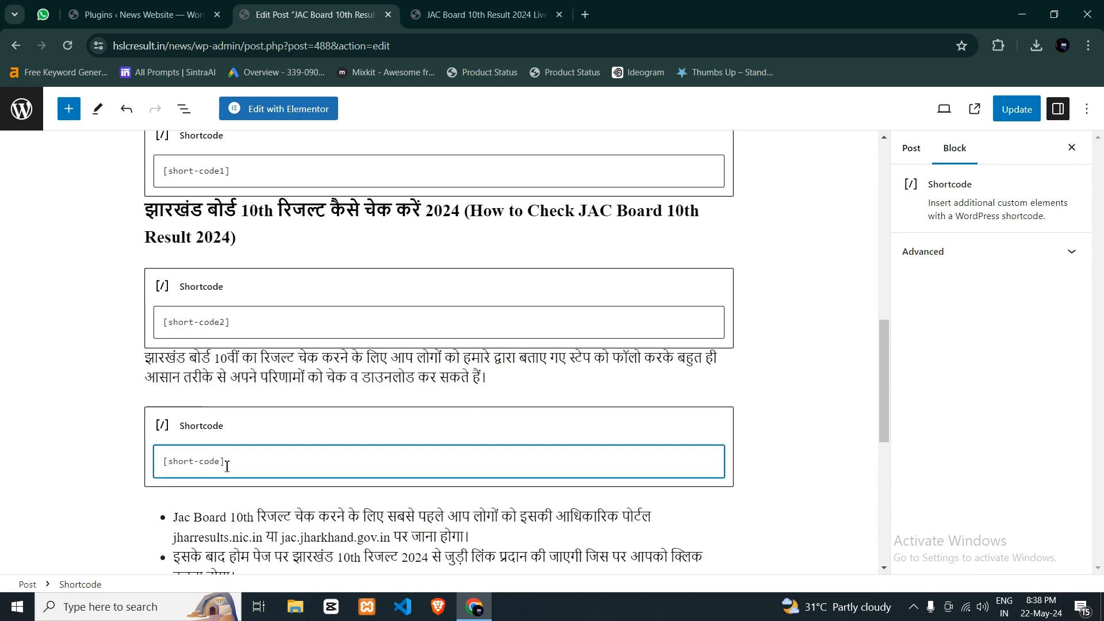
click(323, 402)
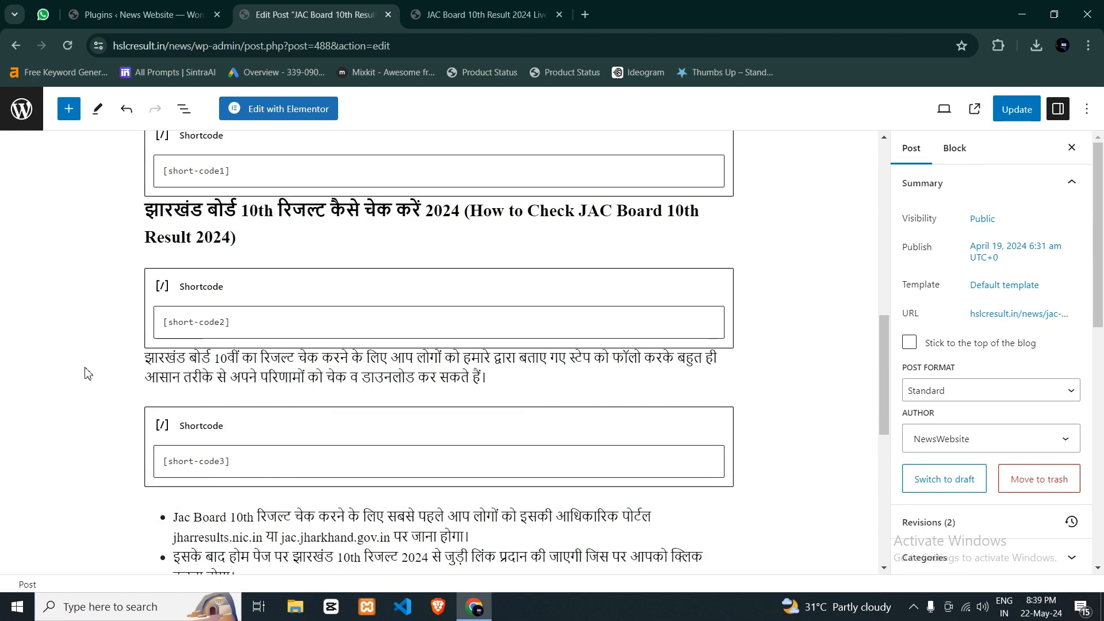
- Update the post and check the "Also read" boxes around the "How to Check JAC Board 10th Result 2024" heading on the published page
click(1013, 115)
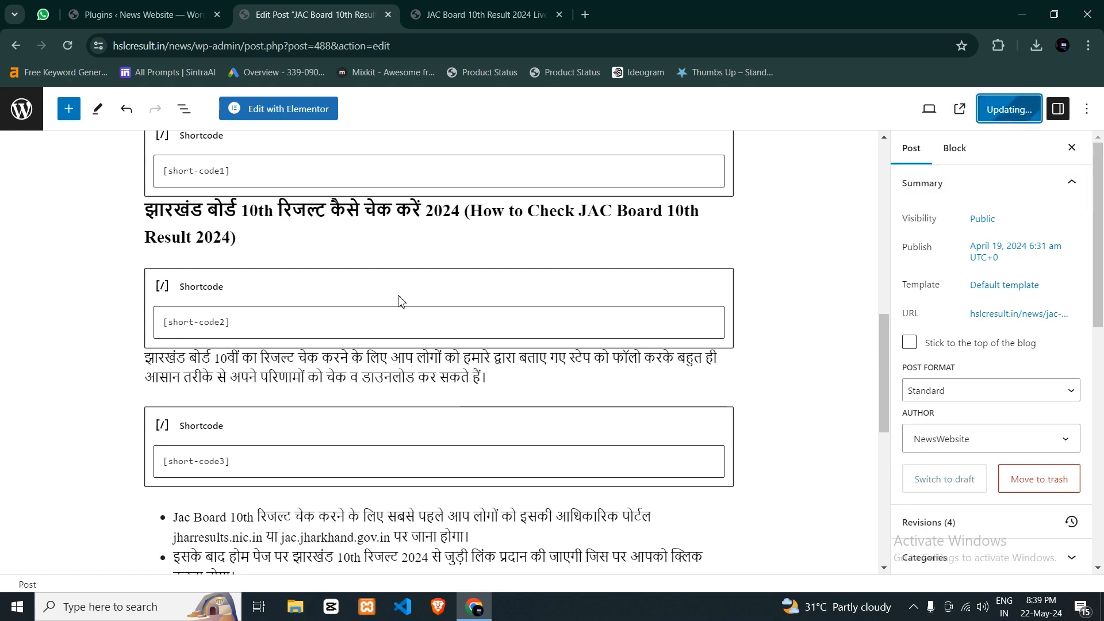
key(ctrl+Tab)
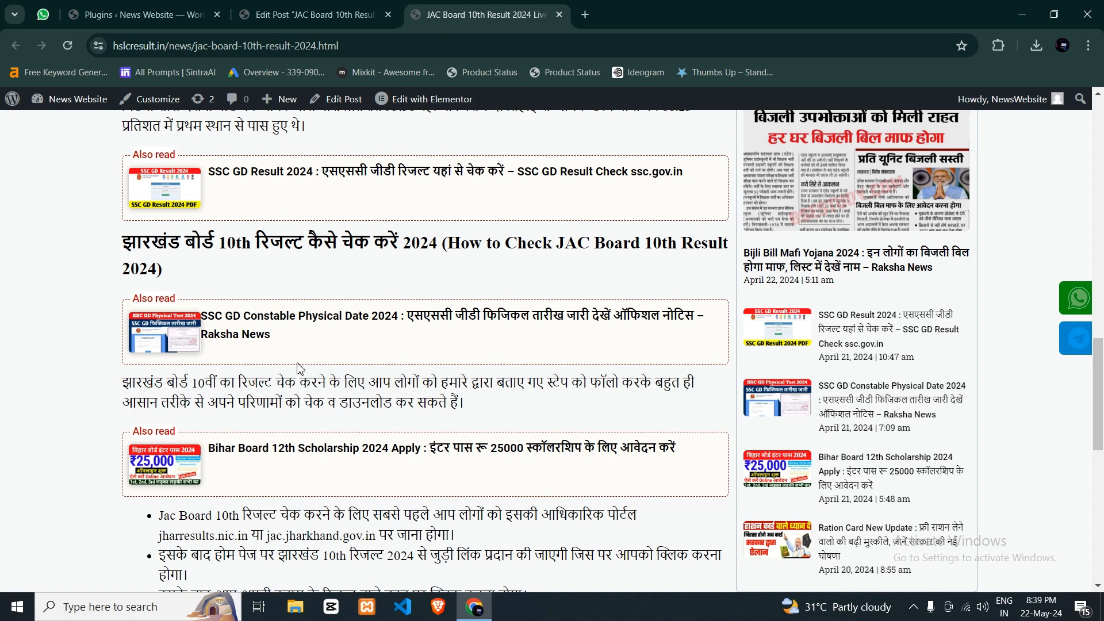
scroll(466, 281, up, 2)
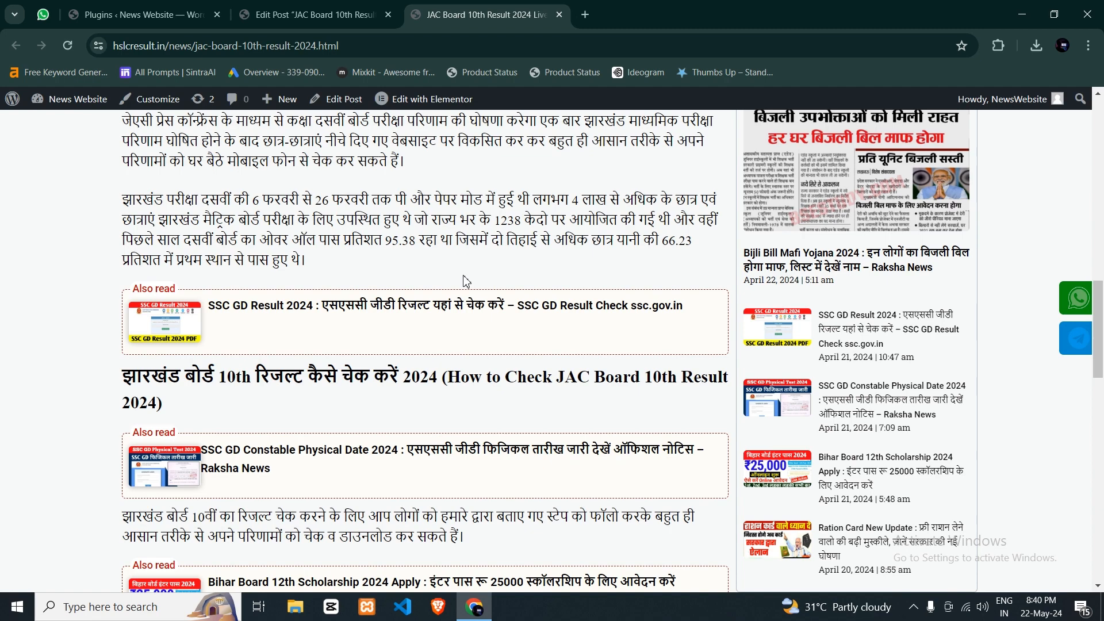
- Copy the plugin name "Ad Inserter" from the installed plugins list and search for it among the plugins available to add
click(144, 14)
scroll(212, 270, up, 4)
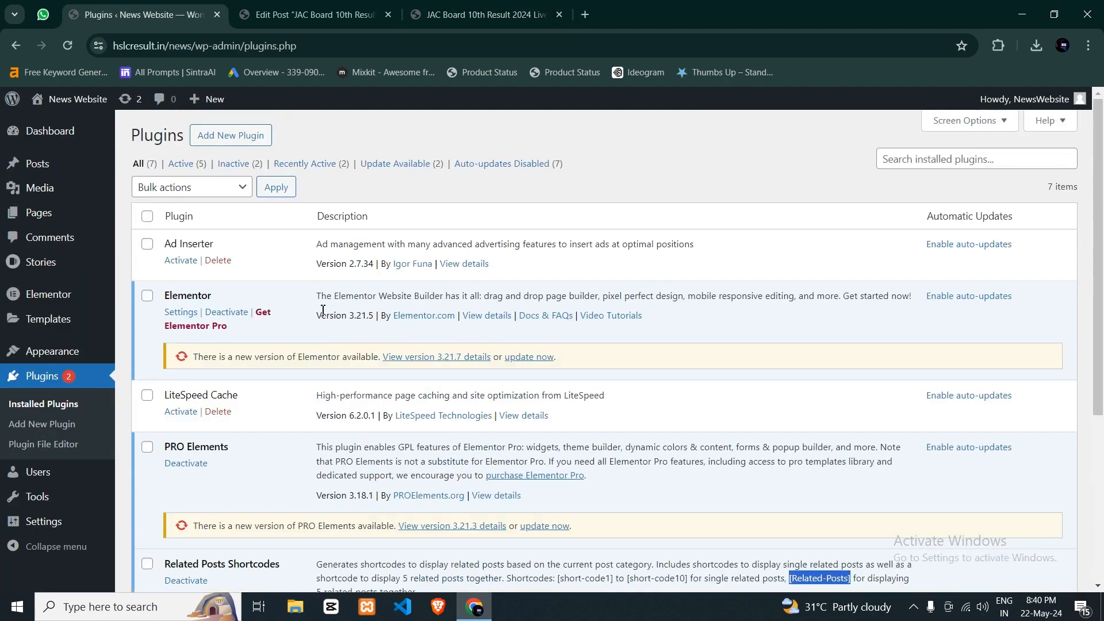
triple_click(178, 245)
key(ctrl+c)
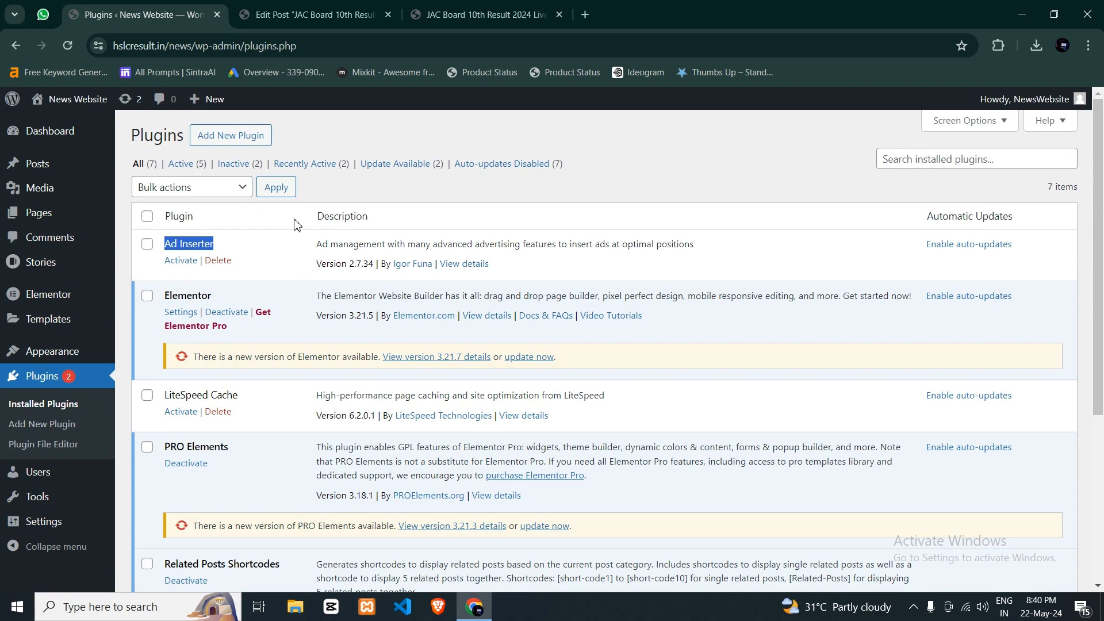
click(247, 138)
click(176, 6)
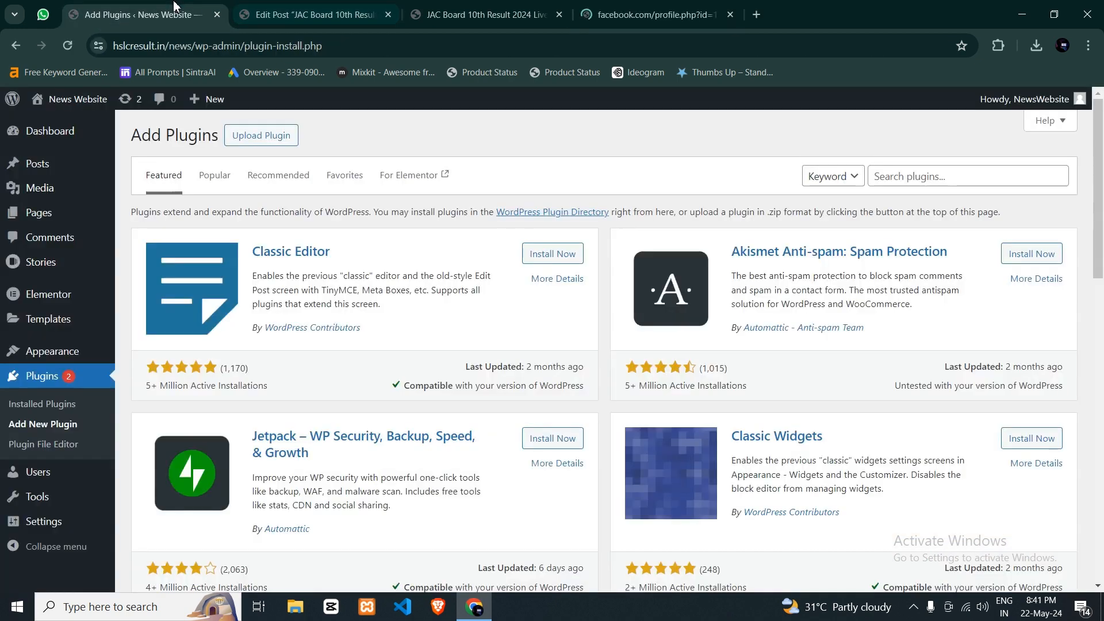
click(730, 14)
click(881, 182)
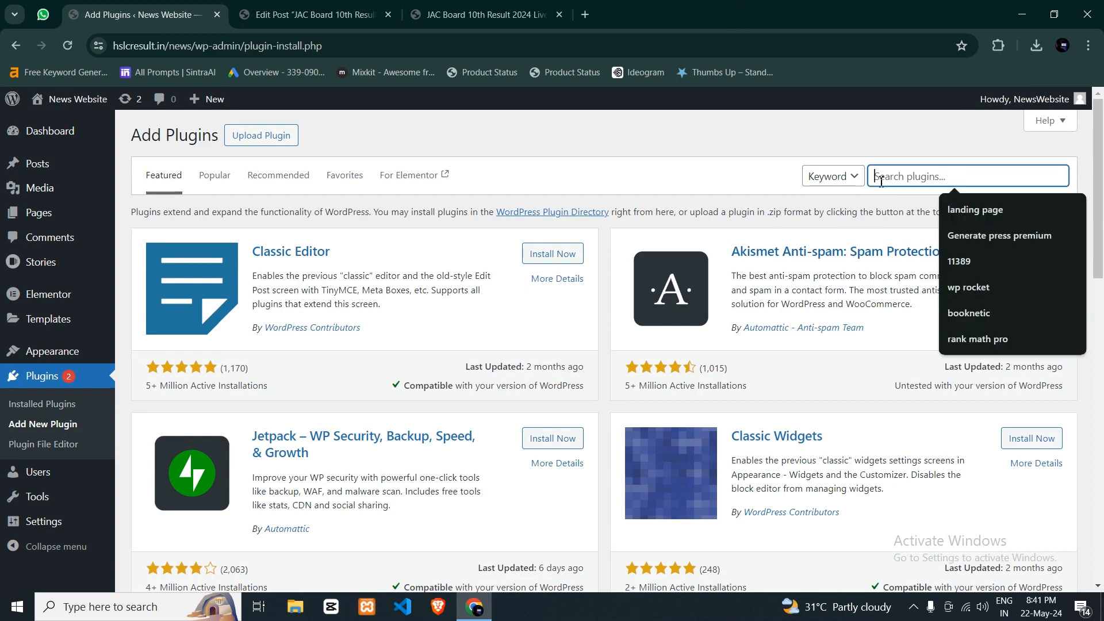
key(ctrl+v)
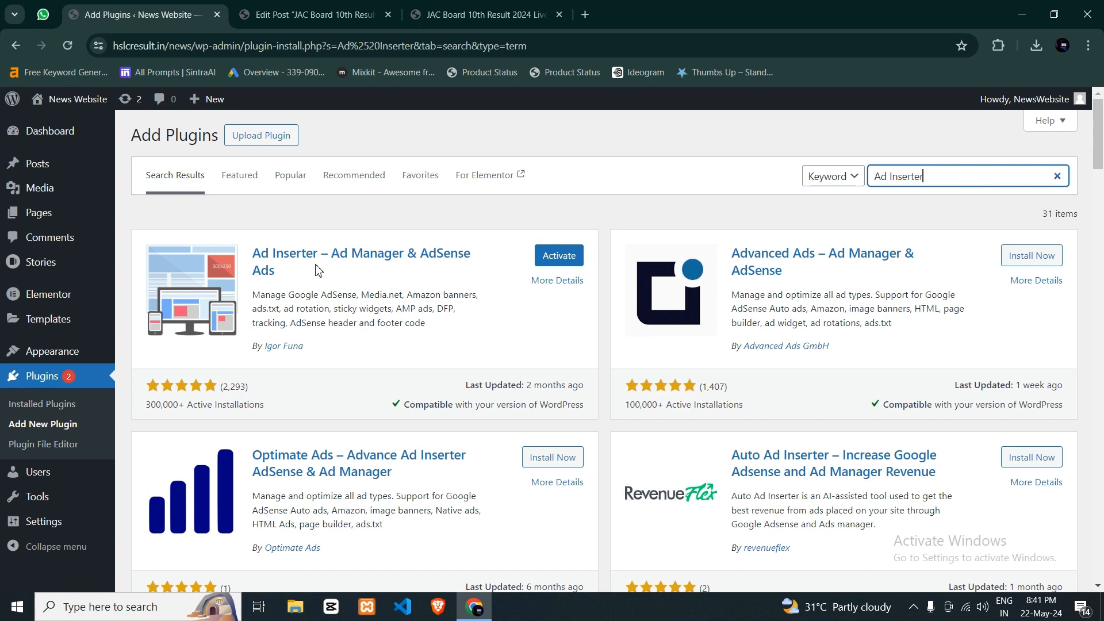
- Activate the Ad Inserter – Ad Manager & AdSense Ads plugin and open its settings page
click(541, 260)
scroll(421, 346, down, 4)
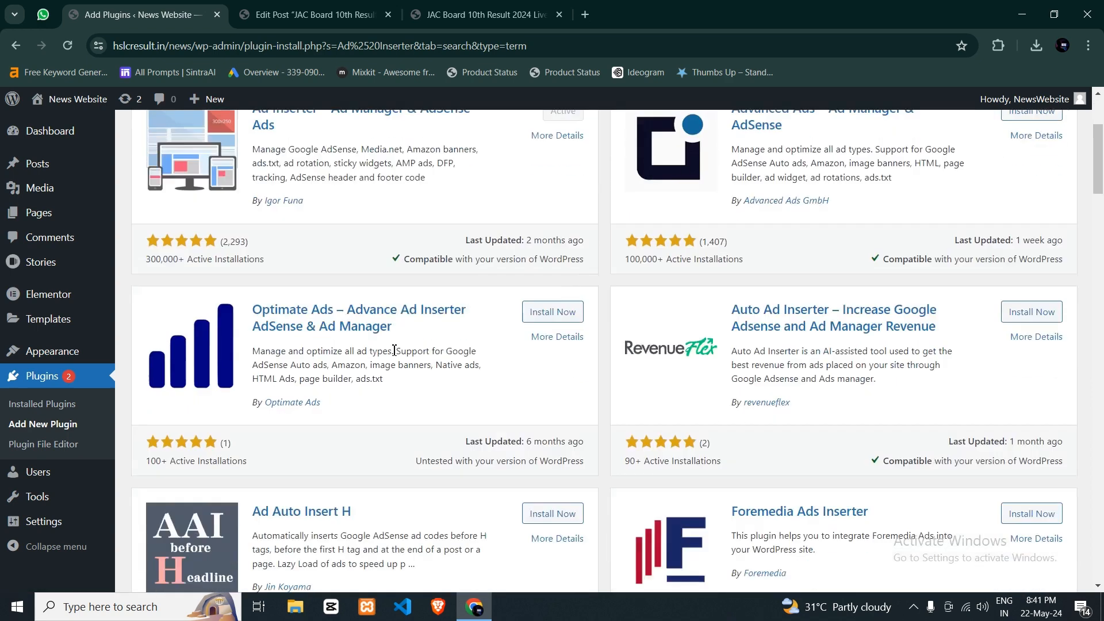
click(64, 521)
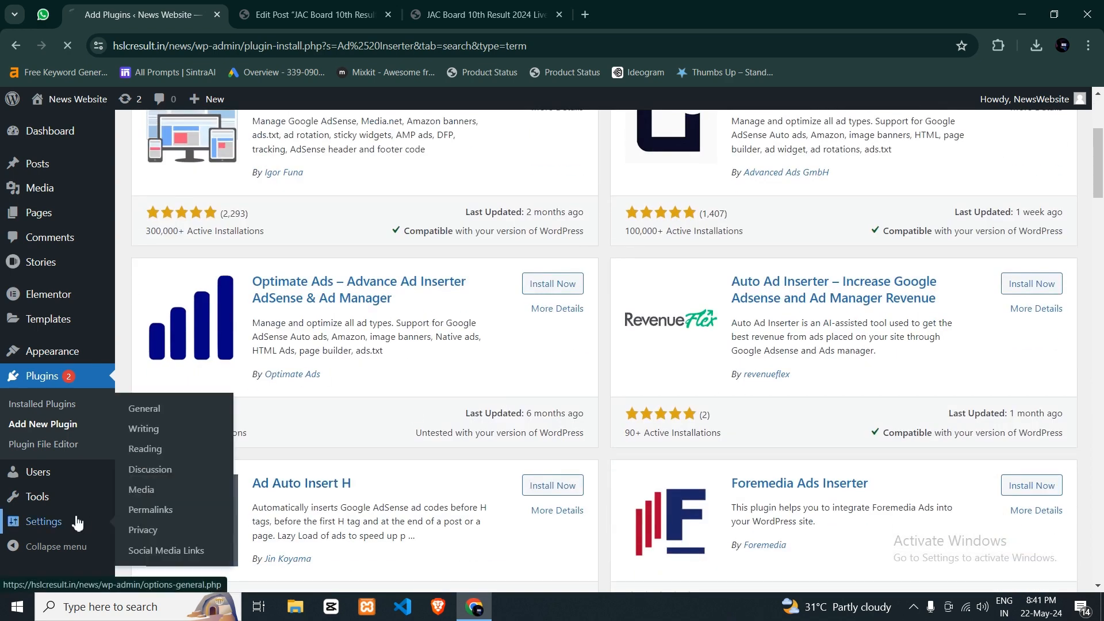
scroll(60, 487, down, 2)
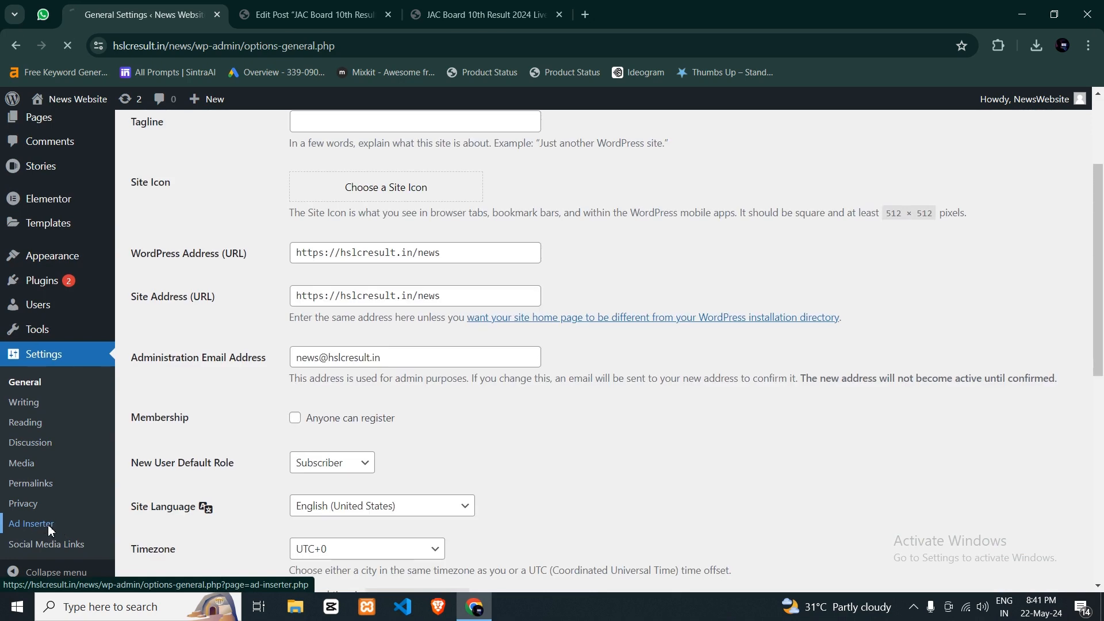
click(49, 525)
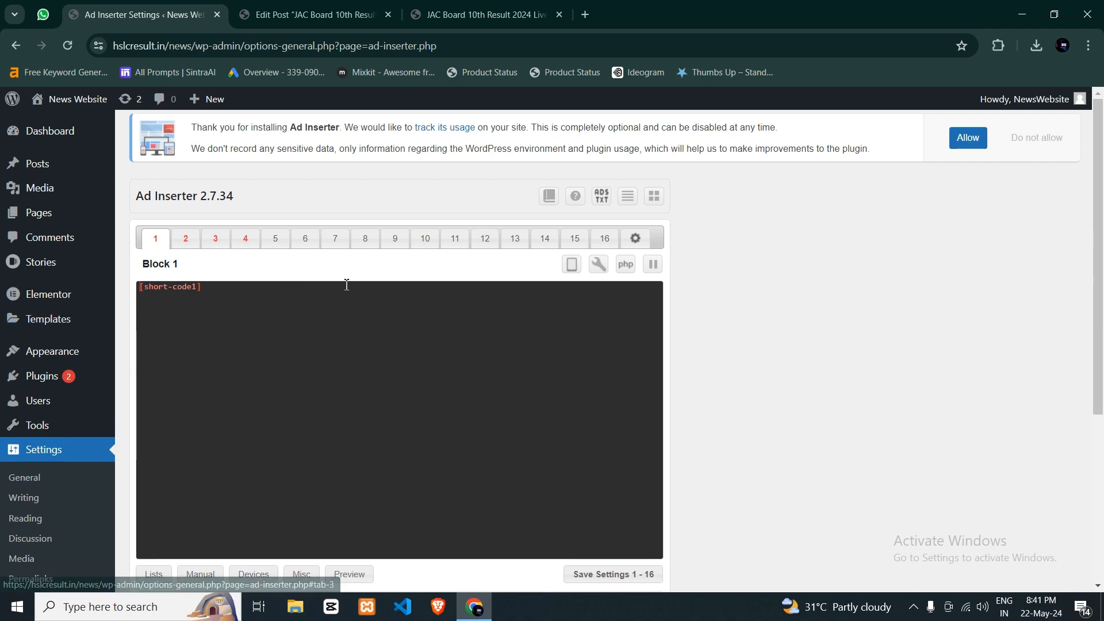
- Clear the existing [short-code1] code from Block 1 in Ad Inserter
scroll(296, 289, down, 3)
scroll(308, 321, up, 2)
click(310, 322)
key(ctrl+a)
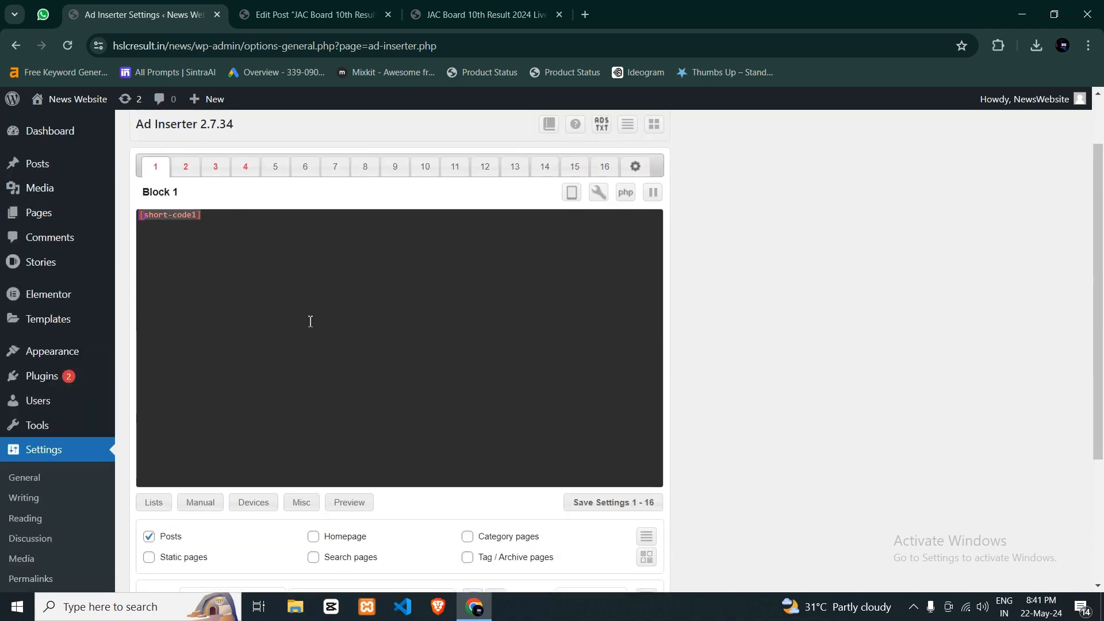
key(BackSpace)
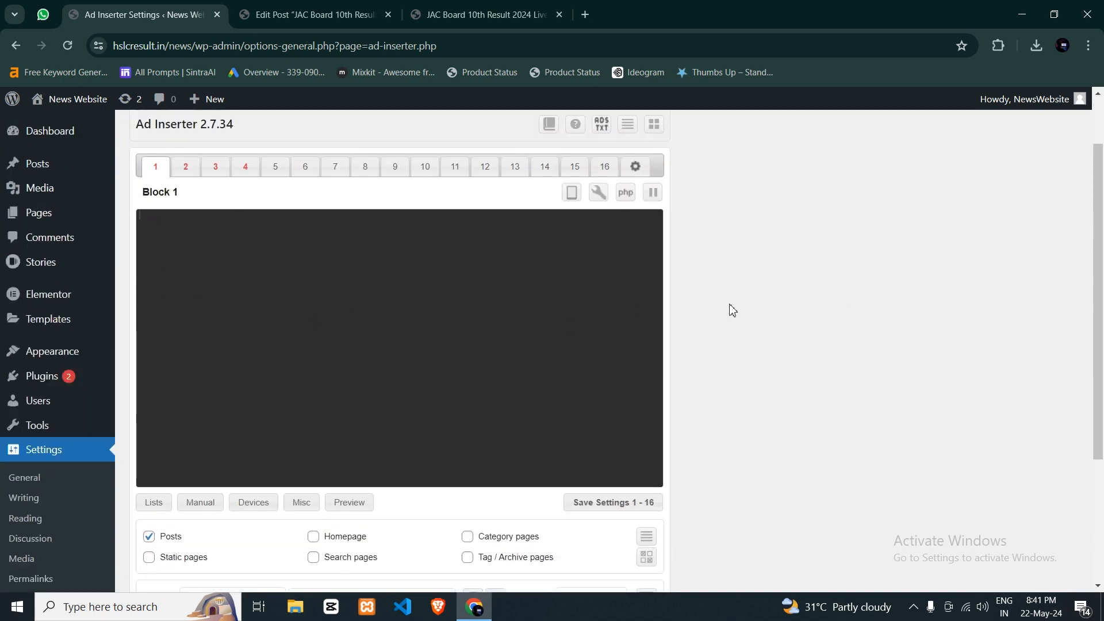
- View the published JAC Board post from its title down to the "JAC Board 10th Result 2024" table heading
key(ctrl+Tab)
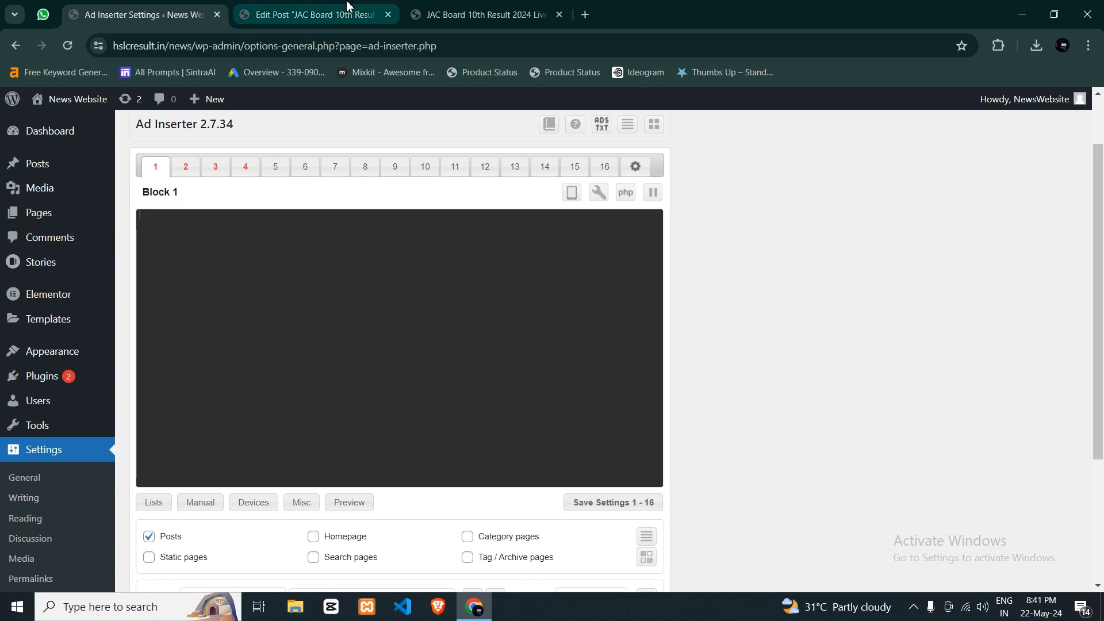
key(ctrl+Tab)
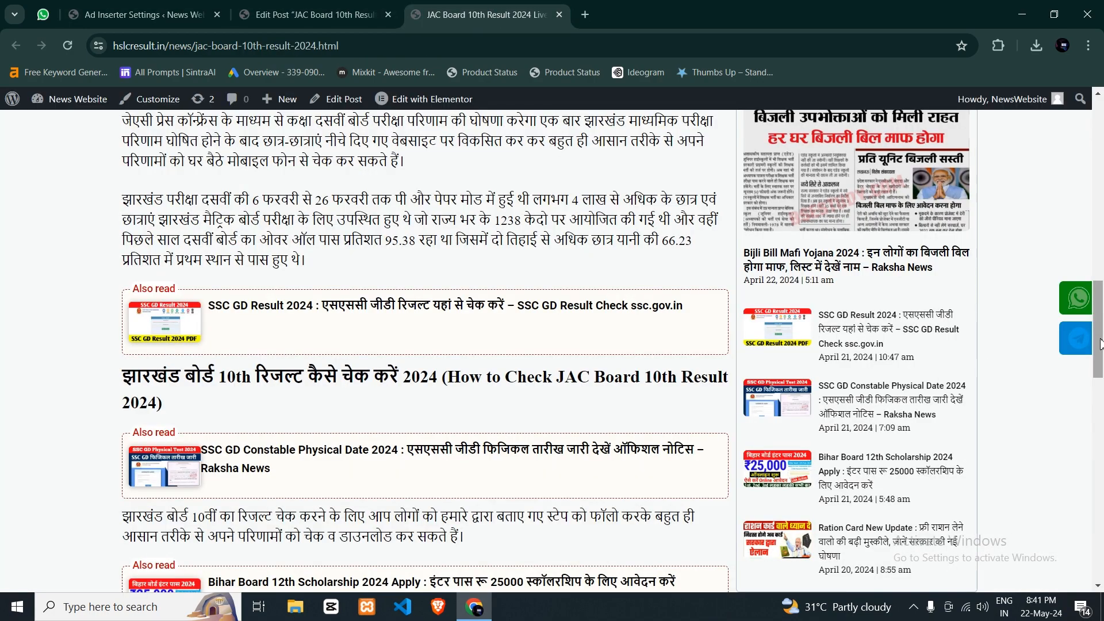
drag(1099, 340, 1096, 151)
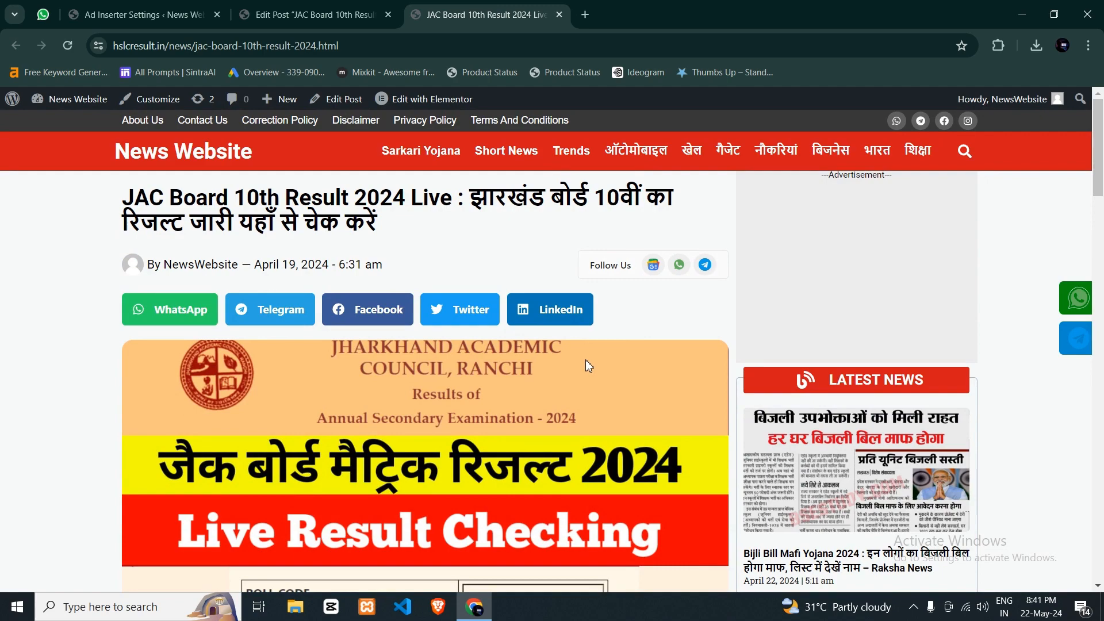
scroll(586, 361, down, 6)
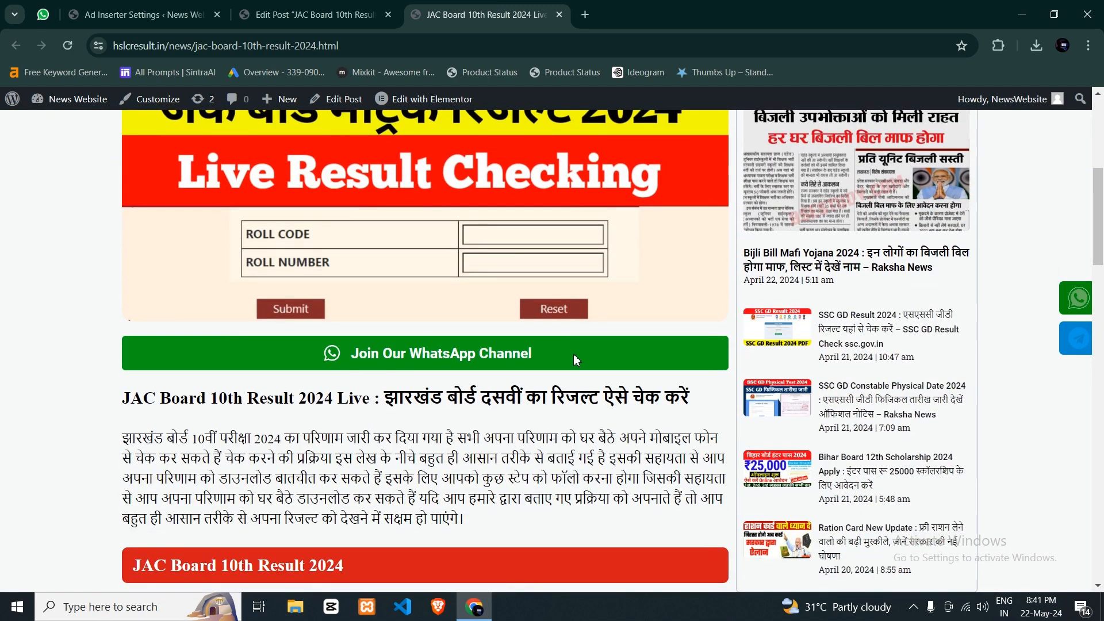
- Examine the paragraphs directly above and below the "JAC Board 10th Result 2024" heading in the published post
scroll(573, 354, down, 4)
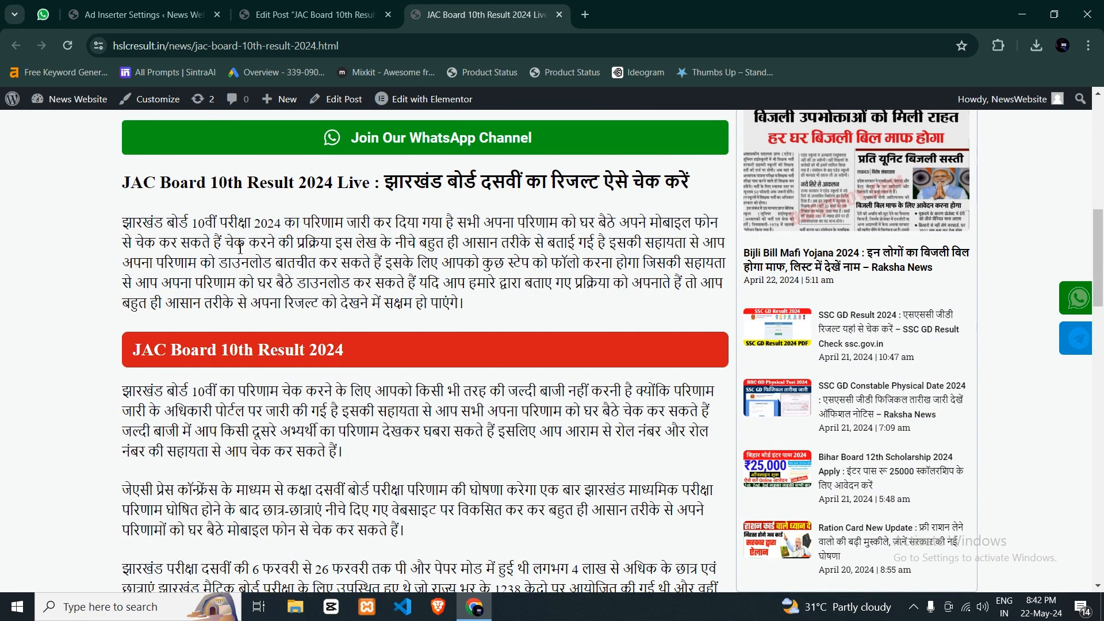
drag(124, 217, 595, 316)
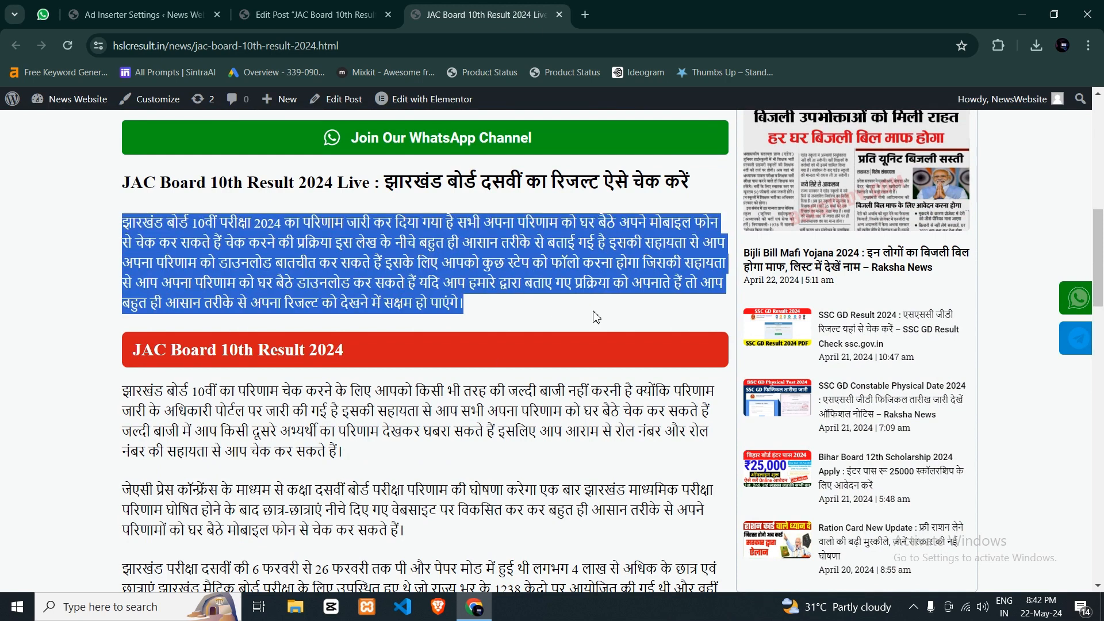
click(206, 426)
drag(125, 389, 408, 461)
click(382, 457)
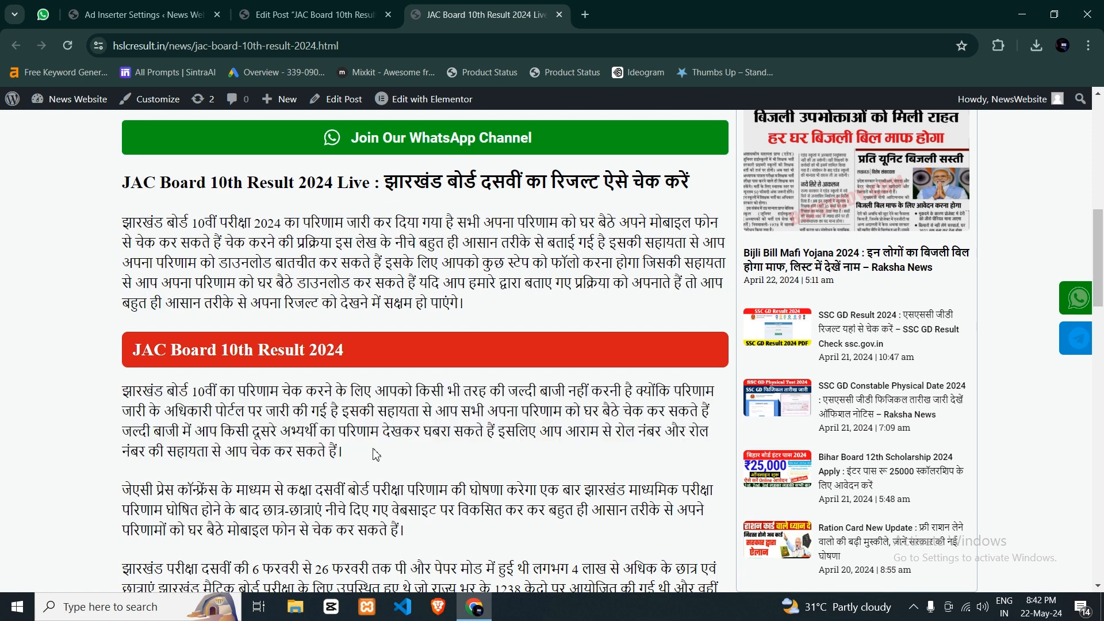
- Copy the [short-code1] shortcode from the JAC Board post editor into Ad Inserter's empty Block 1
click(162, 6)
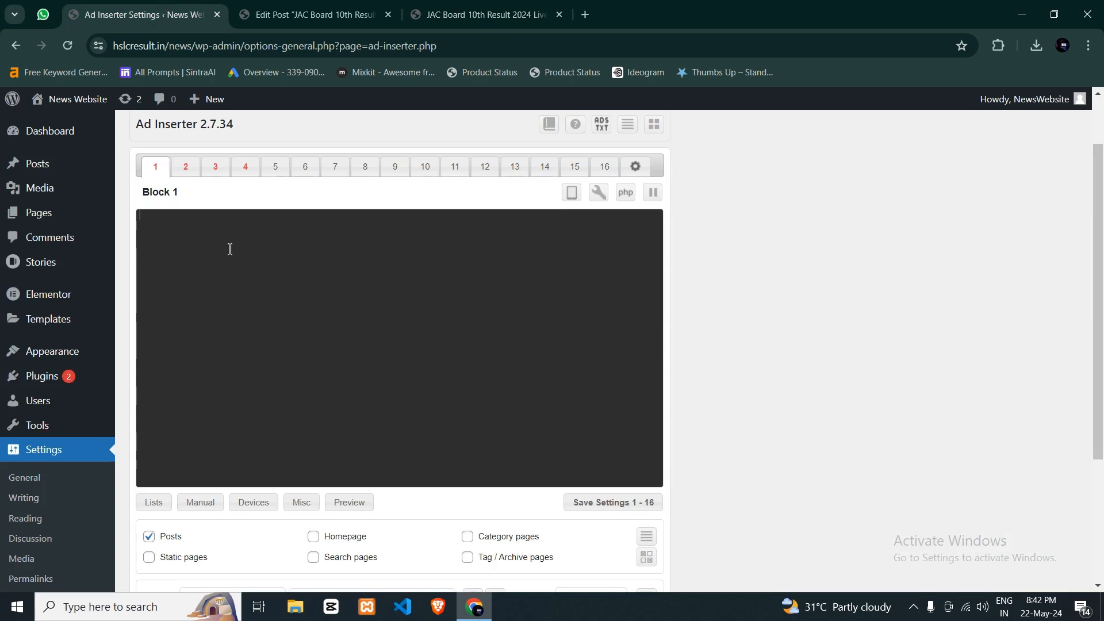
click(311, 15)
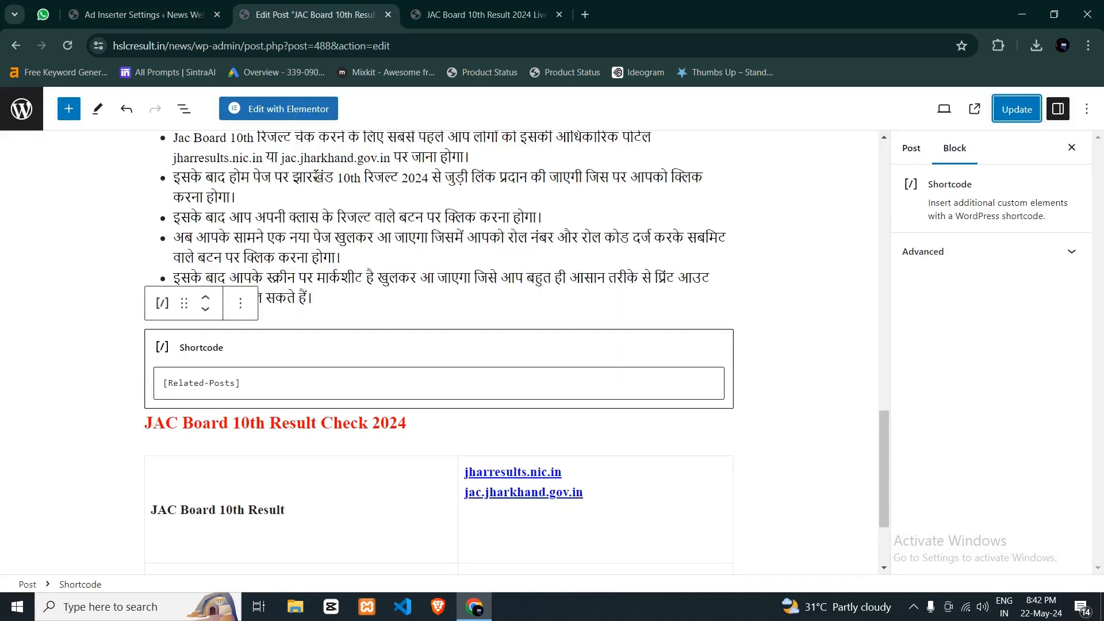
scroll(270, 362, up, 8)
triple_click(214, 223)
key(ctrl+c)
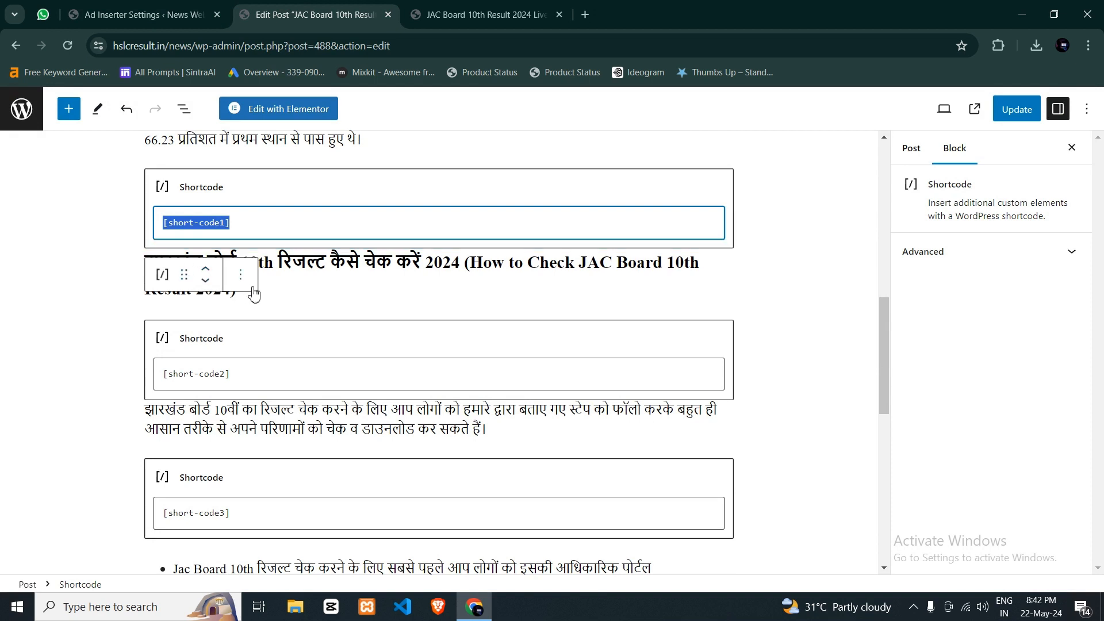
click(143, 15)
key(ctrl+v)
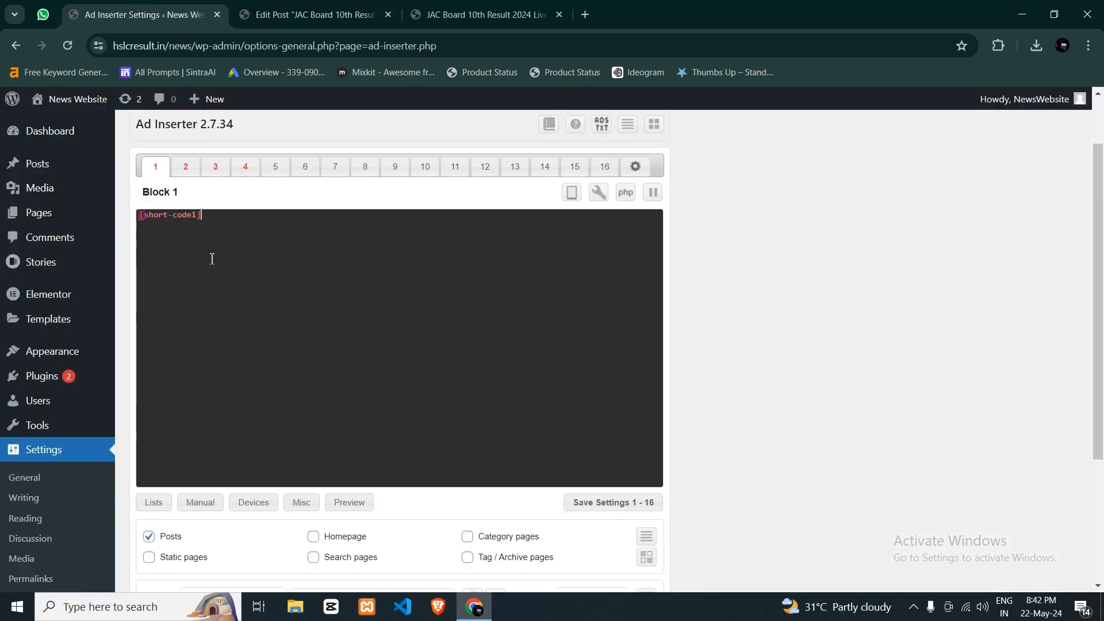
- Set Block 1 to be inserted after paragraph 2 and save the Ad Inserter settings
scroll(210, 256, down, 3)
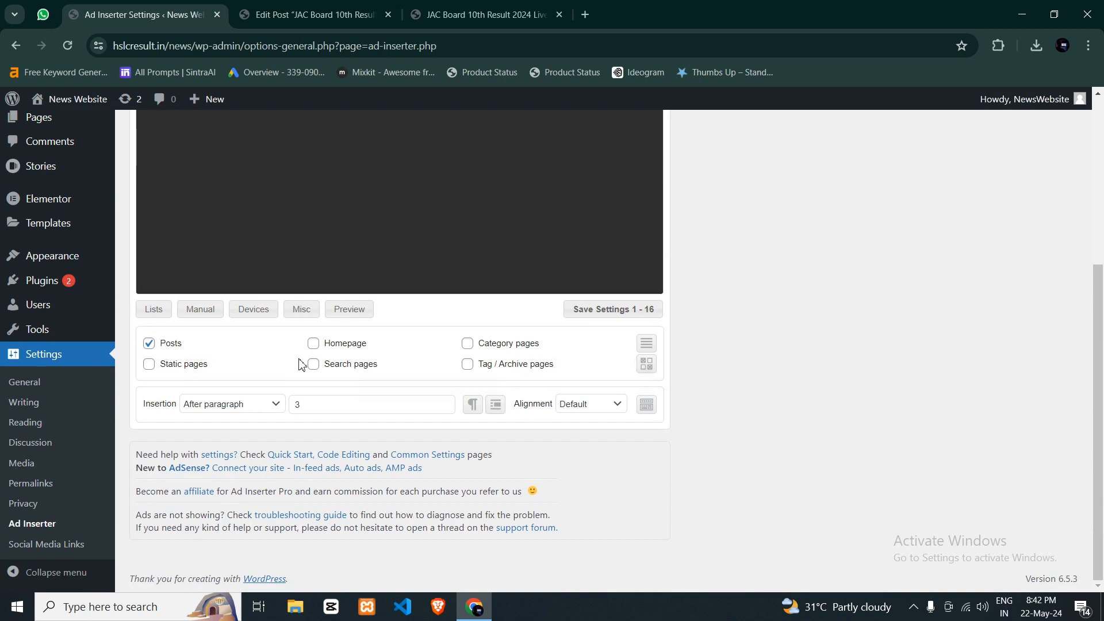
click(244, 414)
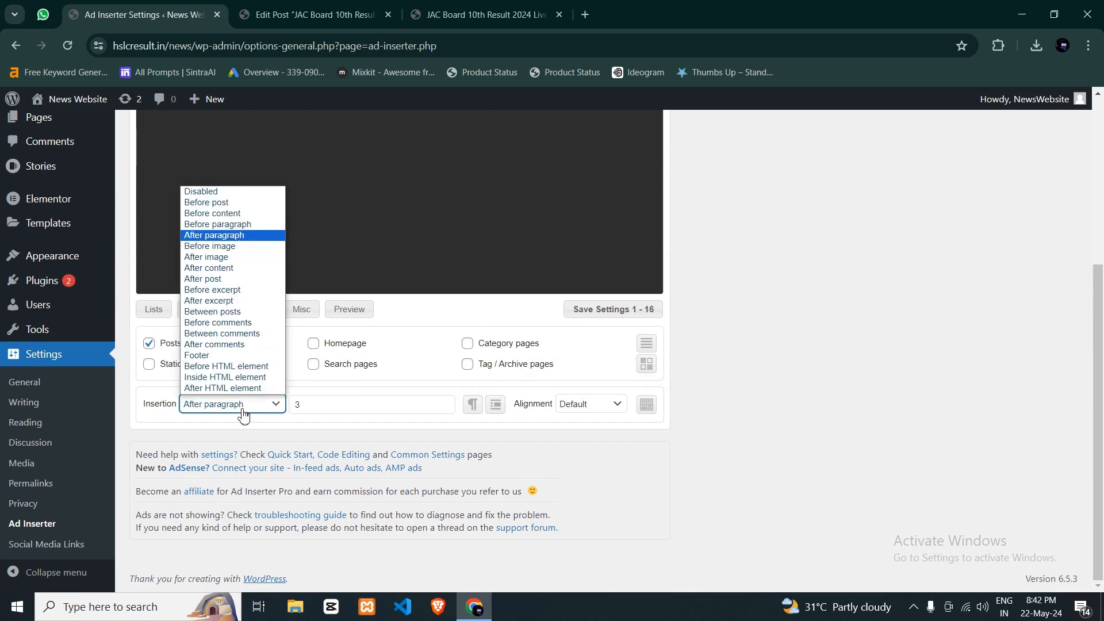
click(244, 414)
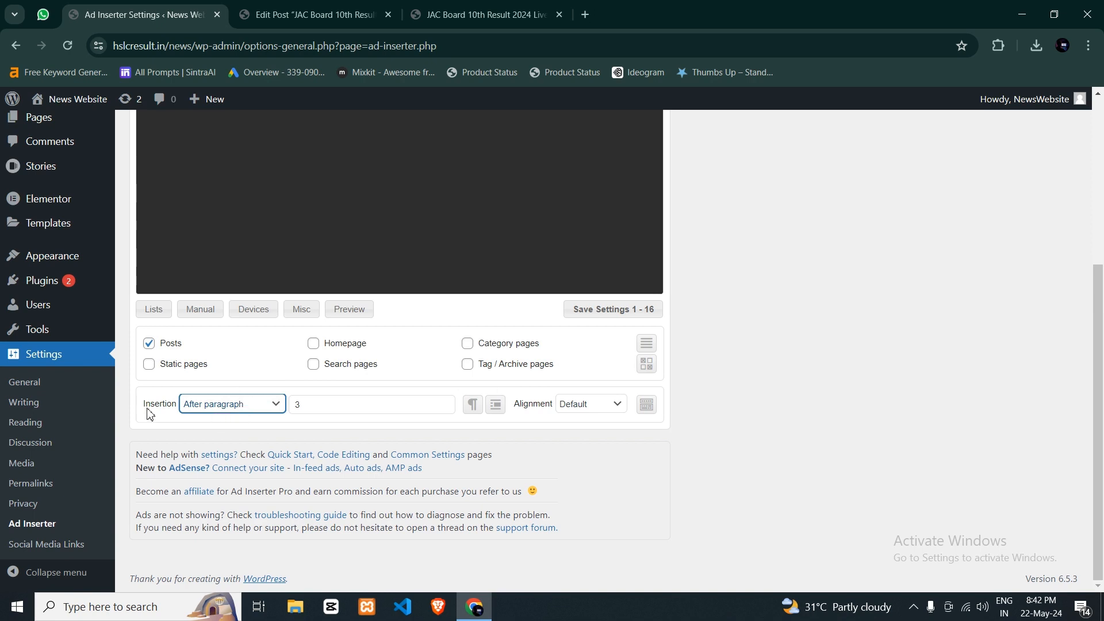
click(194, 411)
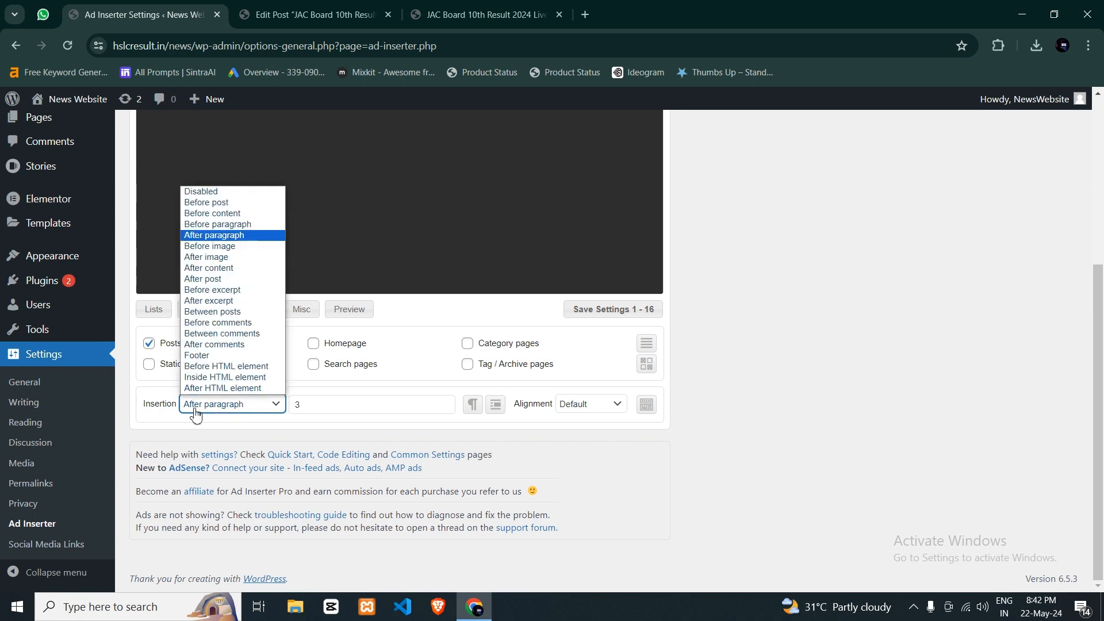
click(219, 238)
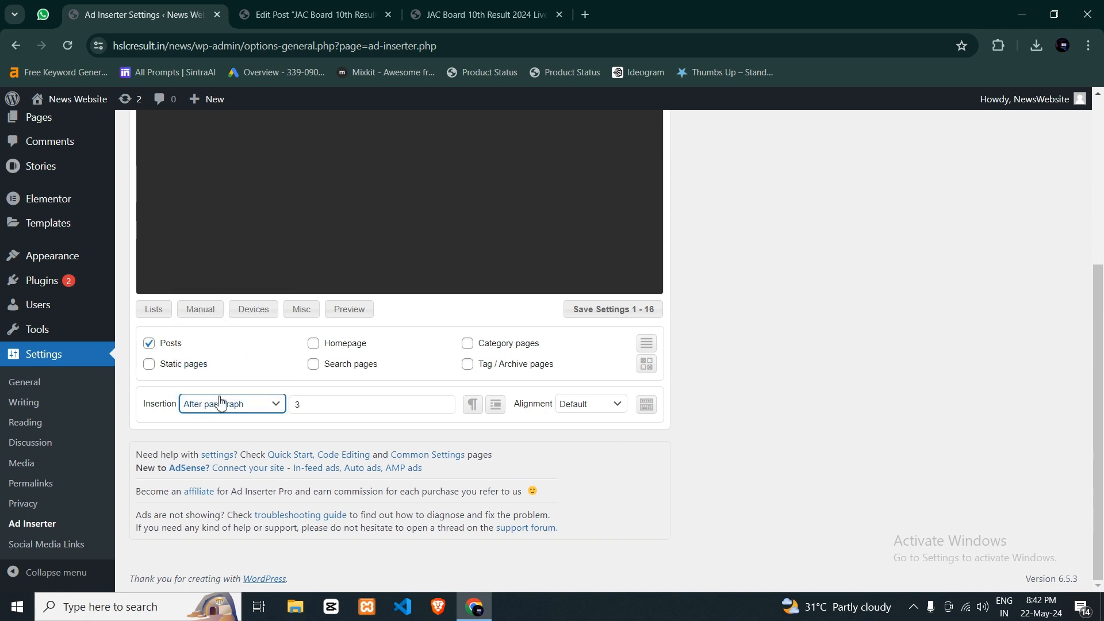
click(294, 404)
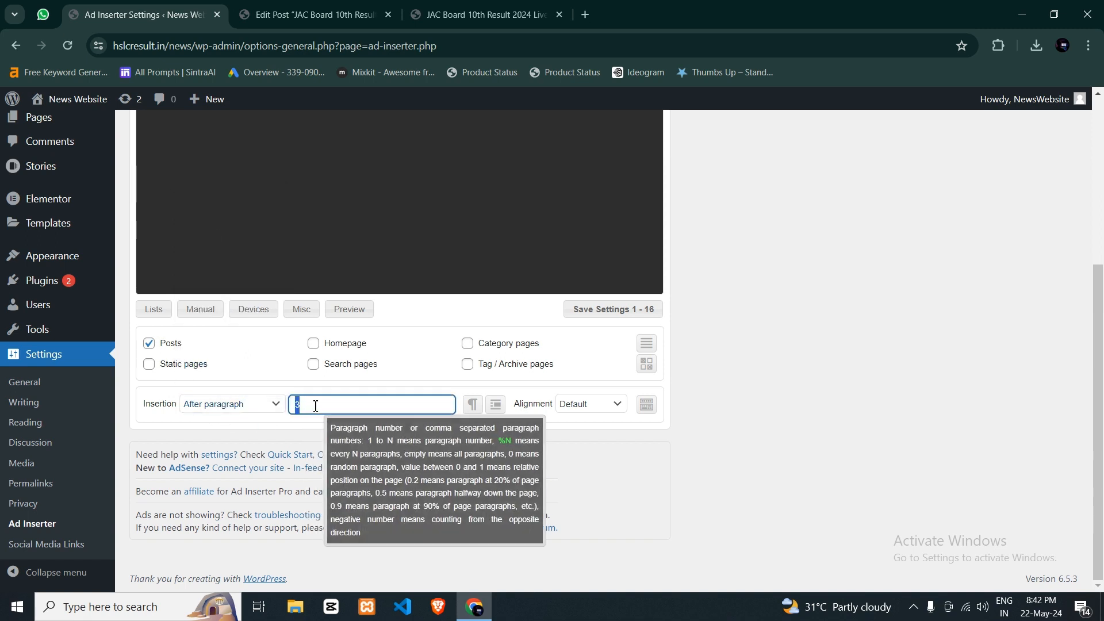
double_click(316, 406)
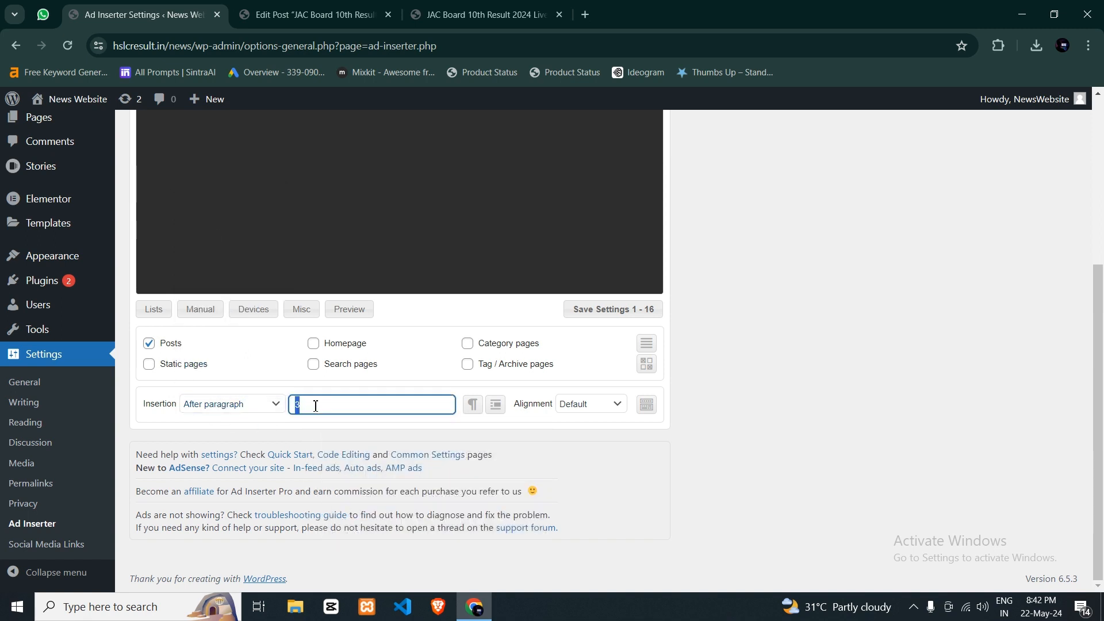
click(423, 15)
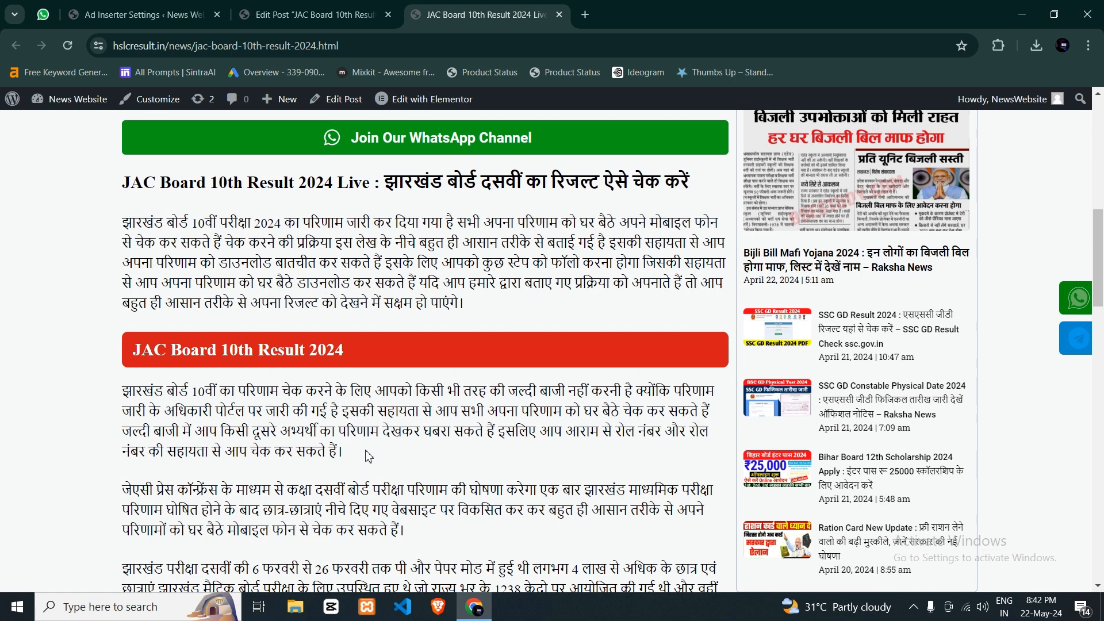
click(138, 15)
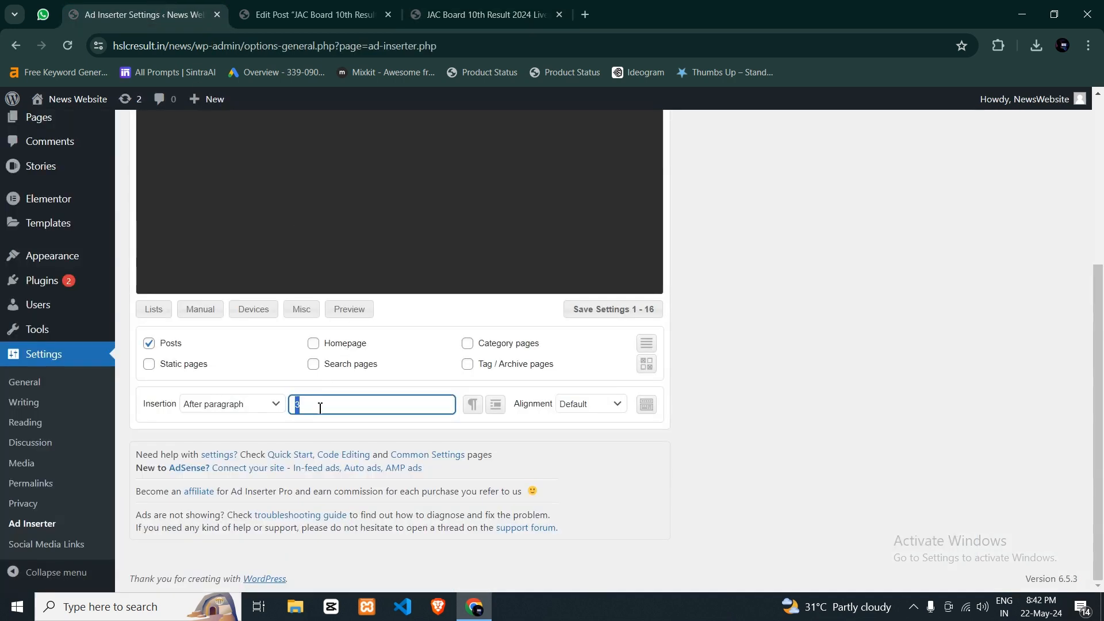
click(585, 312)
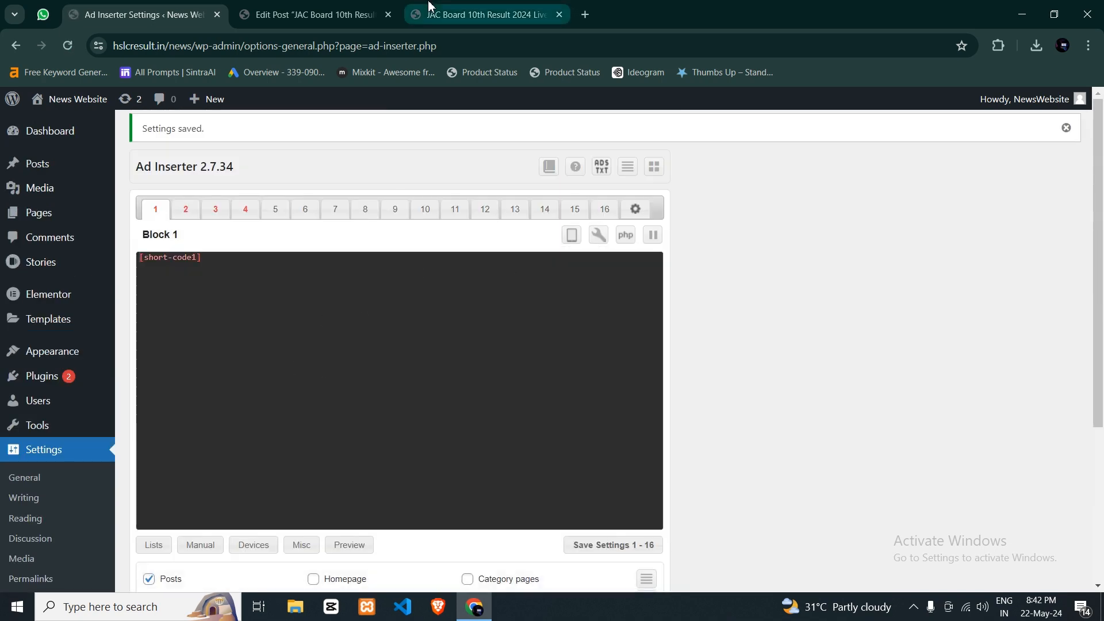
- Reload the published JAC Board post and check Block 1's automatic insertion around the opening paragraphs
click(483, 15)
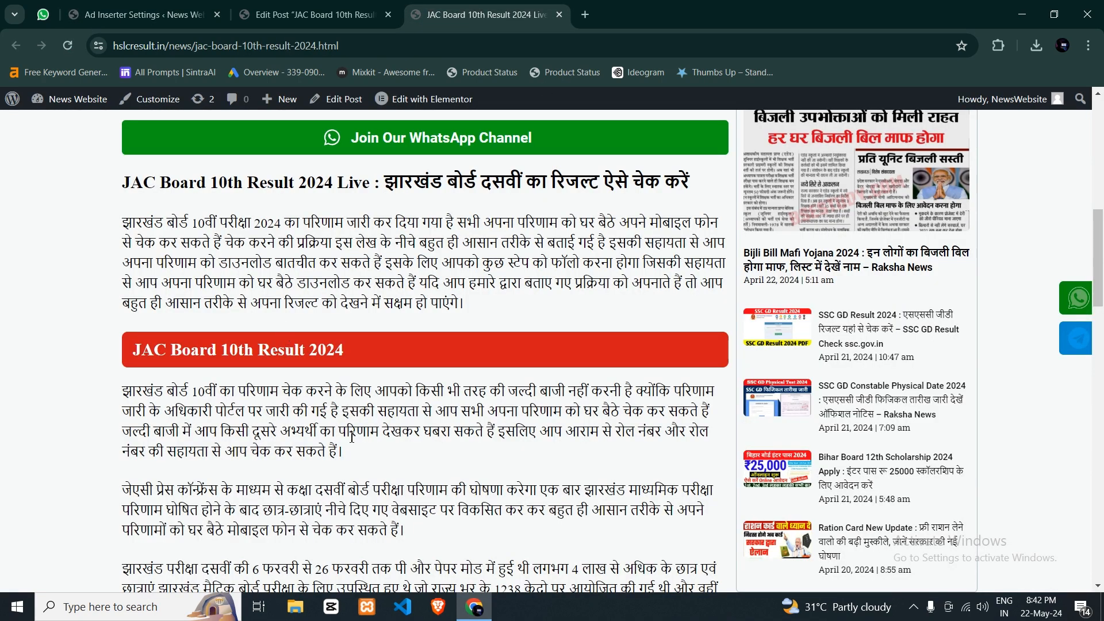
triple_click(125, 230)
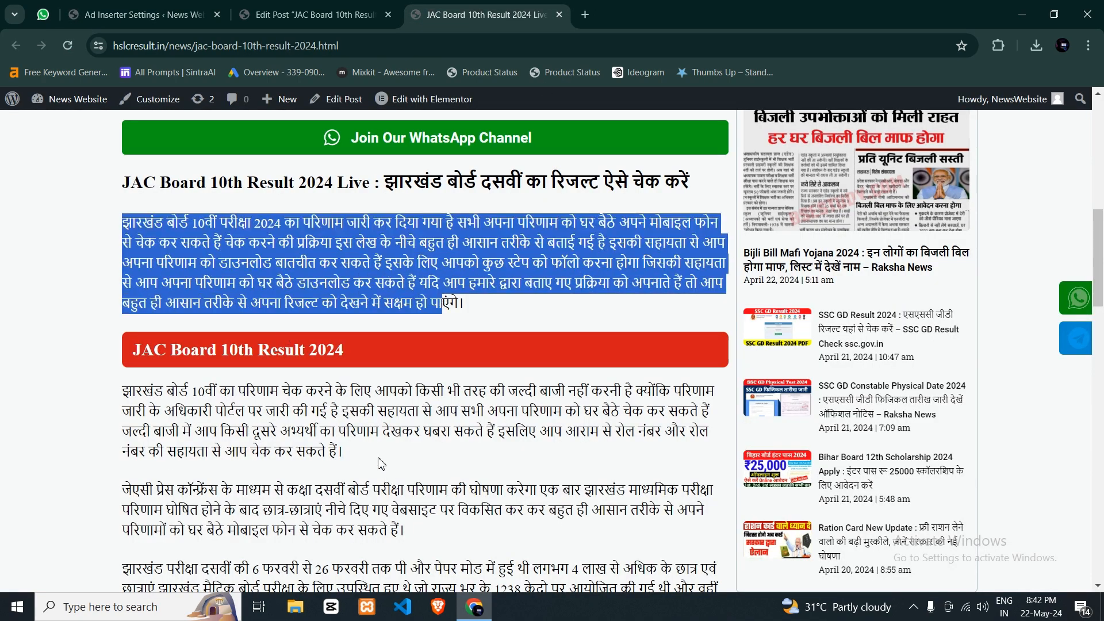
triple_click(147, 391)
click(184, 323)
key(F5)
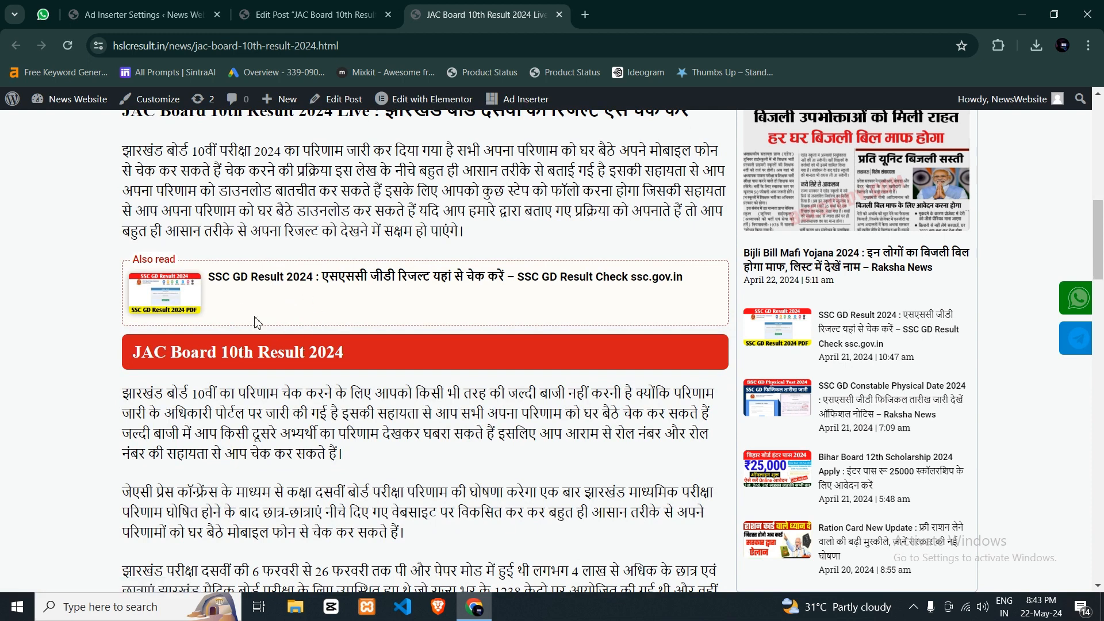
- Open Ad Inserter's Block 2 and review its [short-code2] code and after-paragraph insertion number
click(178, 13)
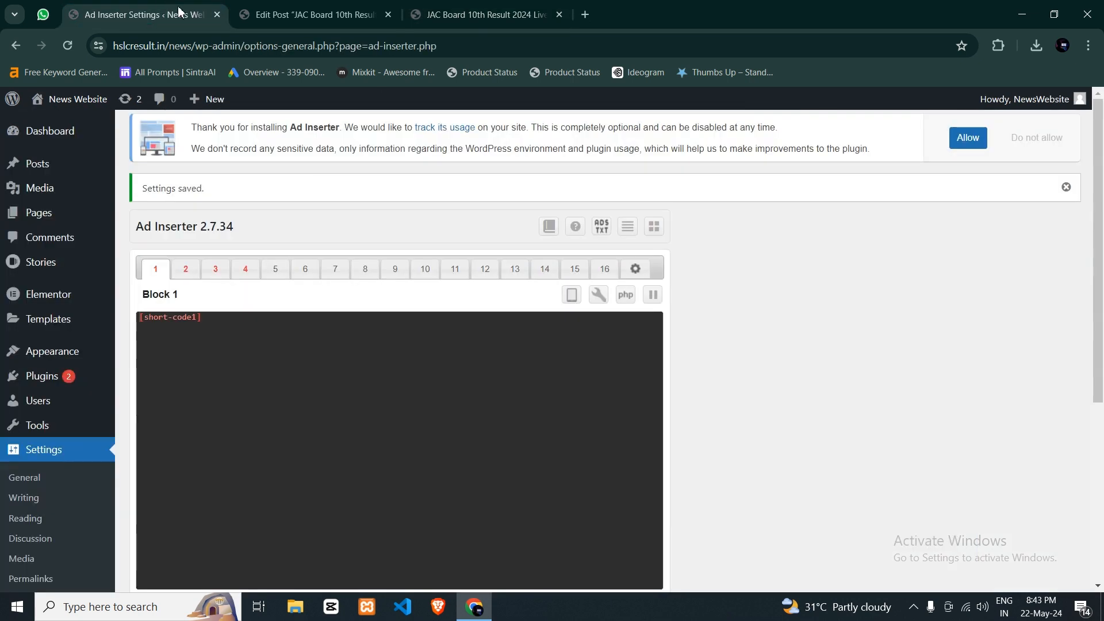
scroll(236, 293, down, 3)
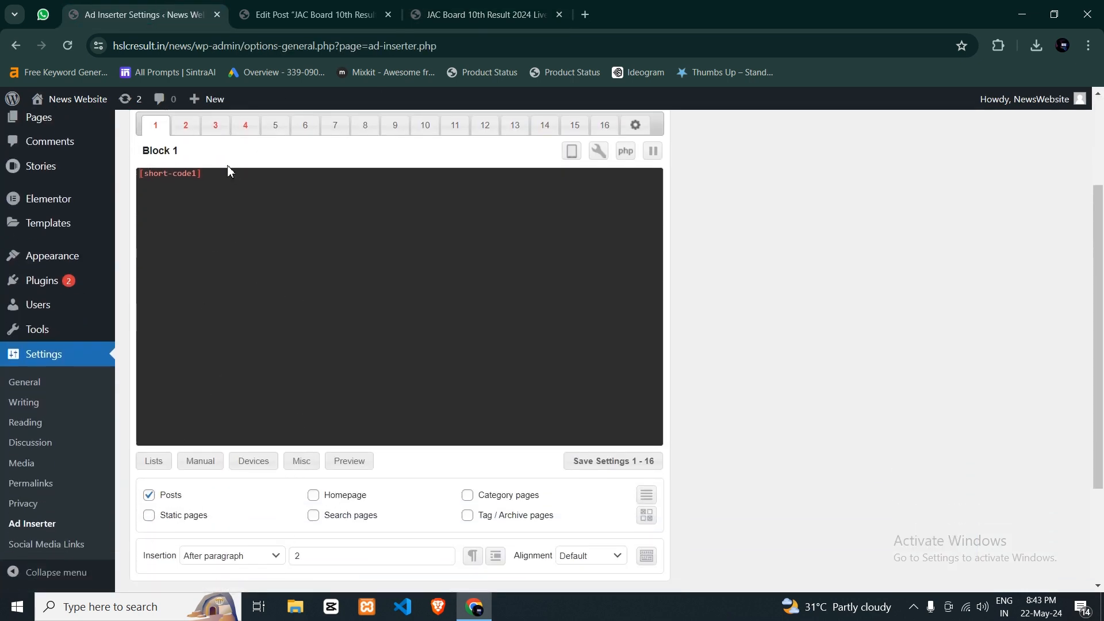
click(185, 125)
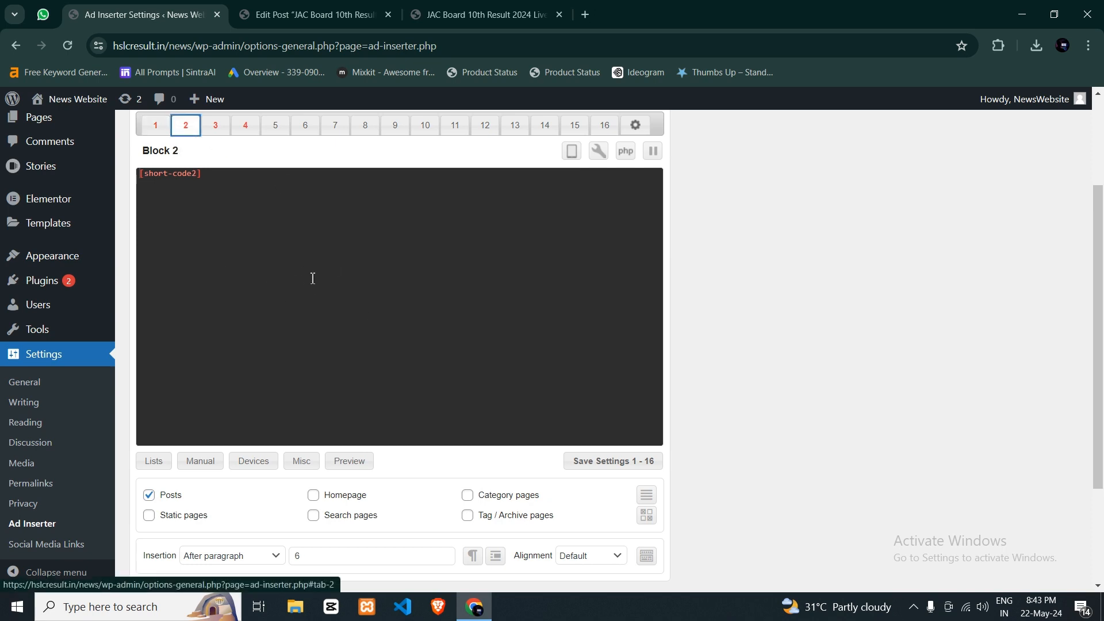
click(201, 174)
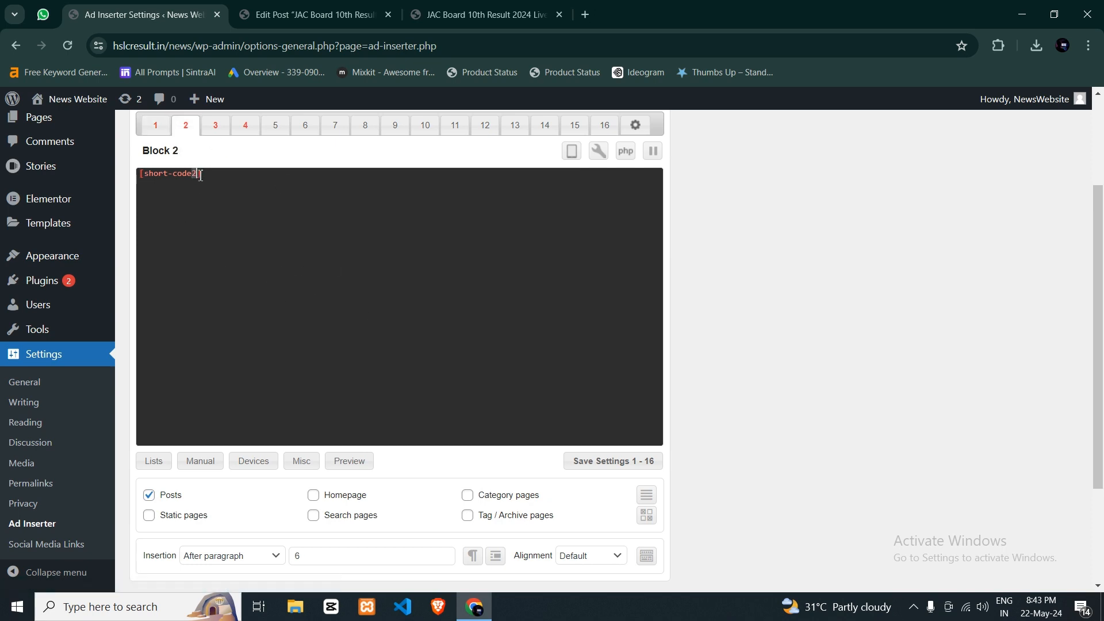
click(233, 173)
scroll(248, 316, down, 2)
double_click(305, 413)
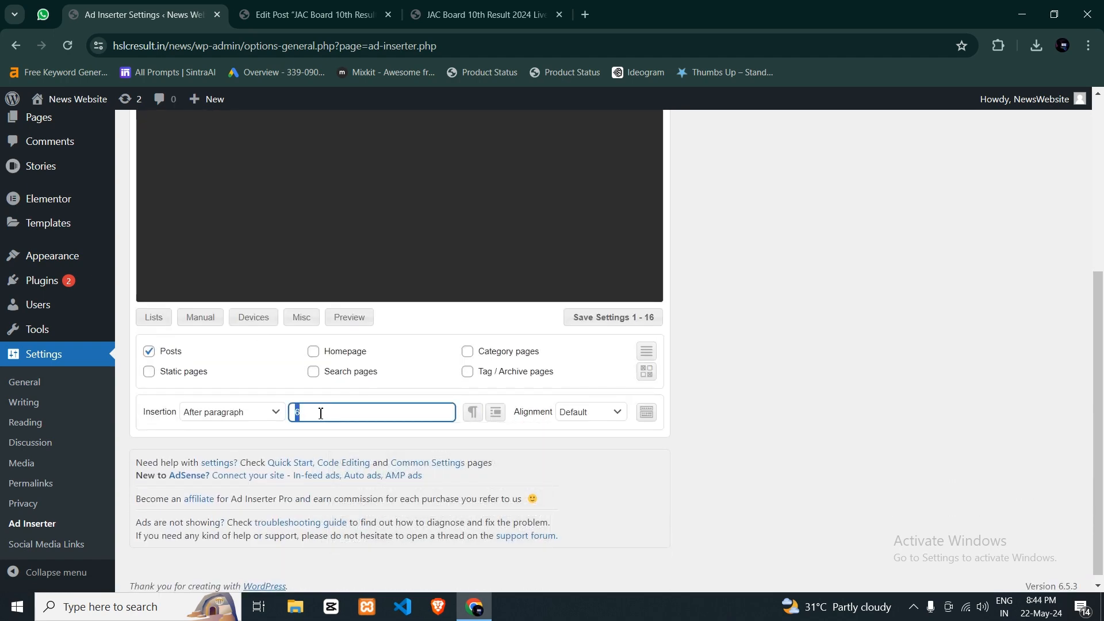
- Check the paragraph positions in the published JAC Board post and save Block 2 with insertion after paragraph 6
click(424, 8)
scroll(354, 291, up, 3)
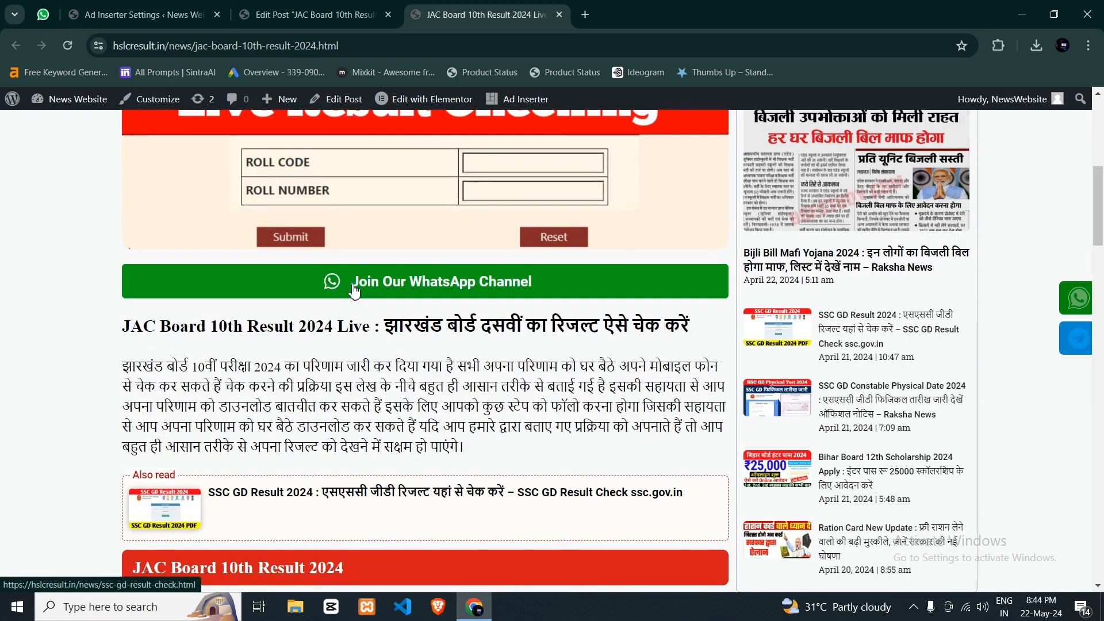
scroll(273, 238, down, 2)
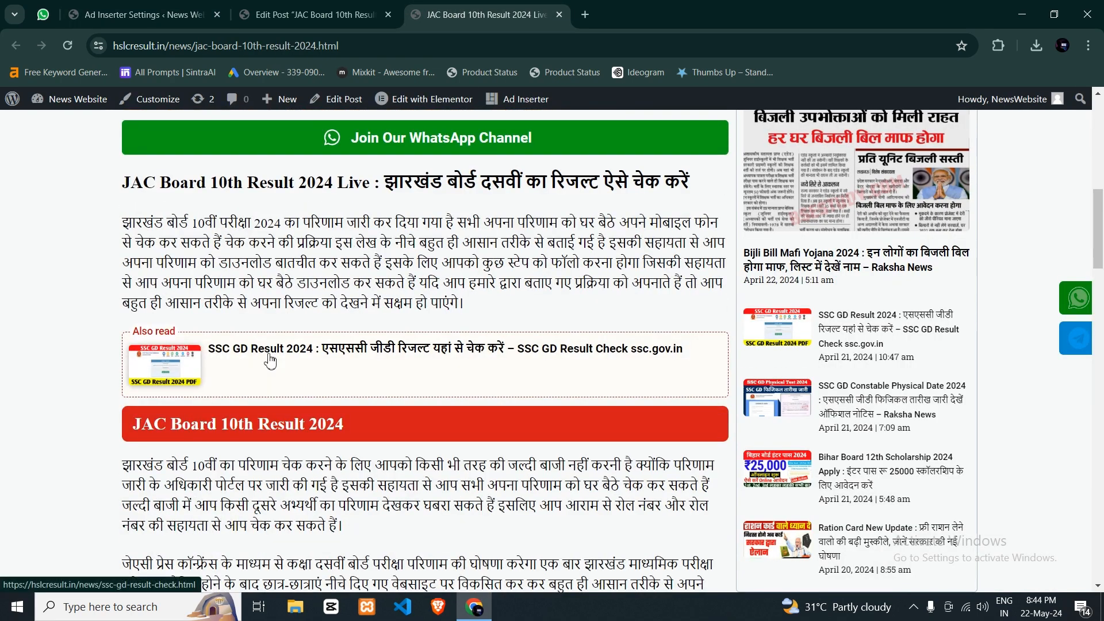
scroll(271, 361, down, 3)
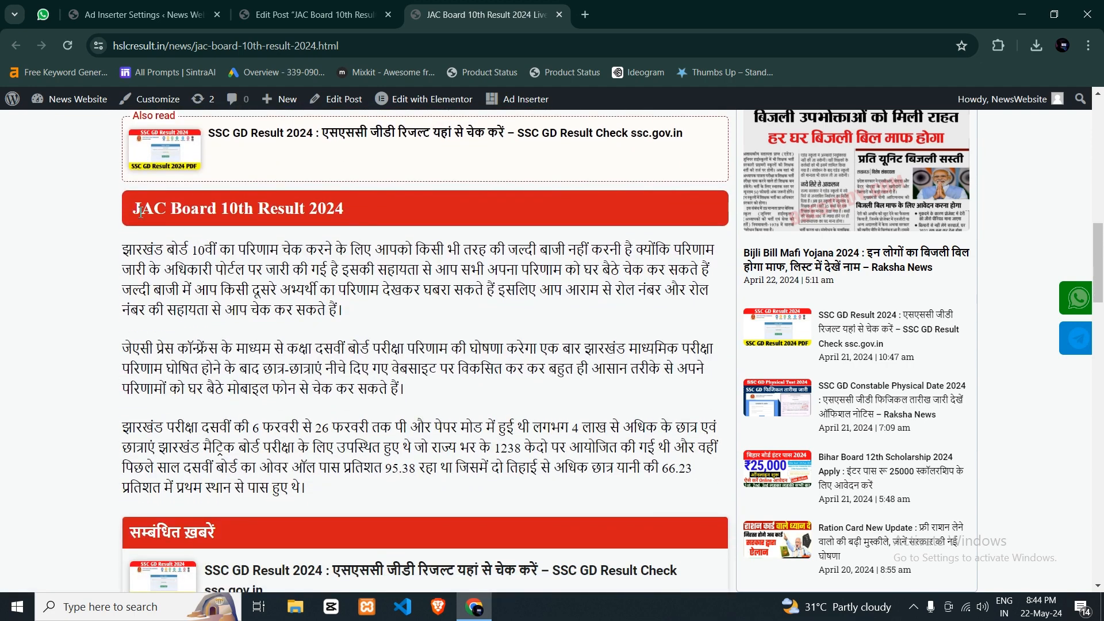
drag(135, 210, 346, 212)
click(283, 256)
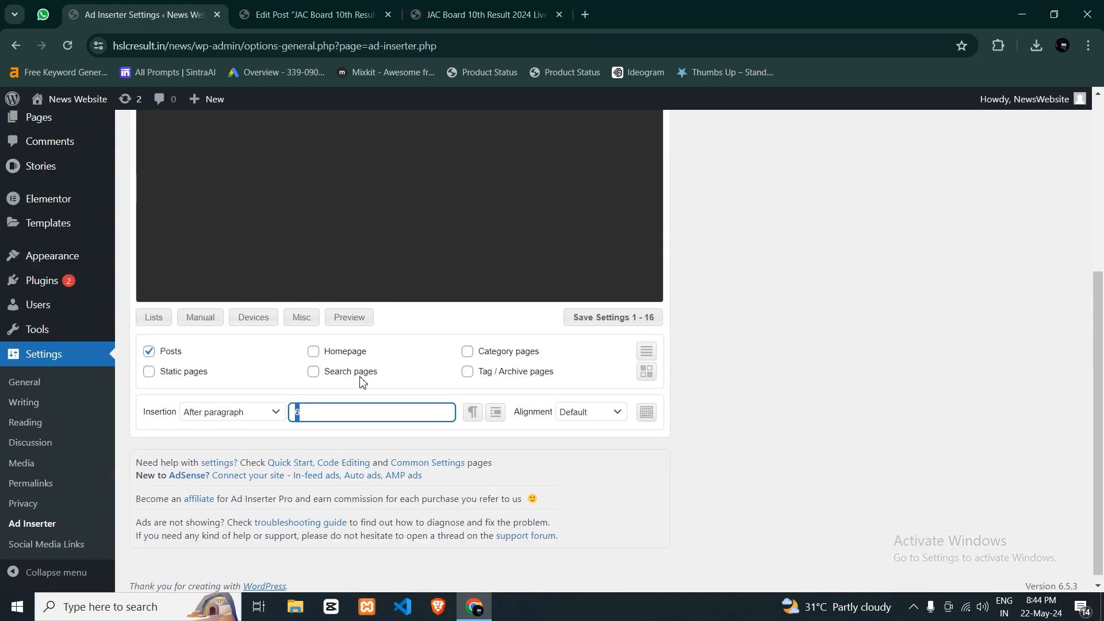
click(317, 412)
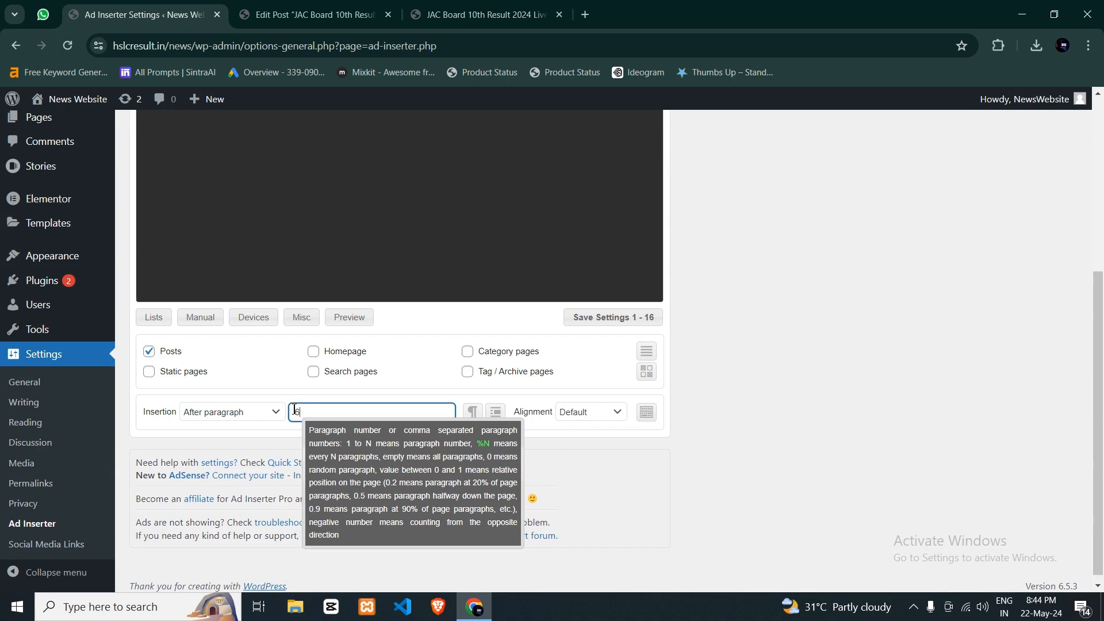
key(Return)
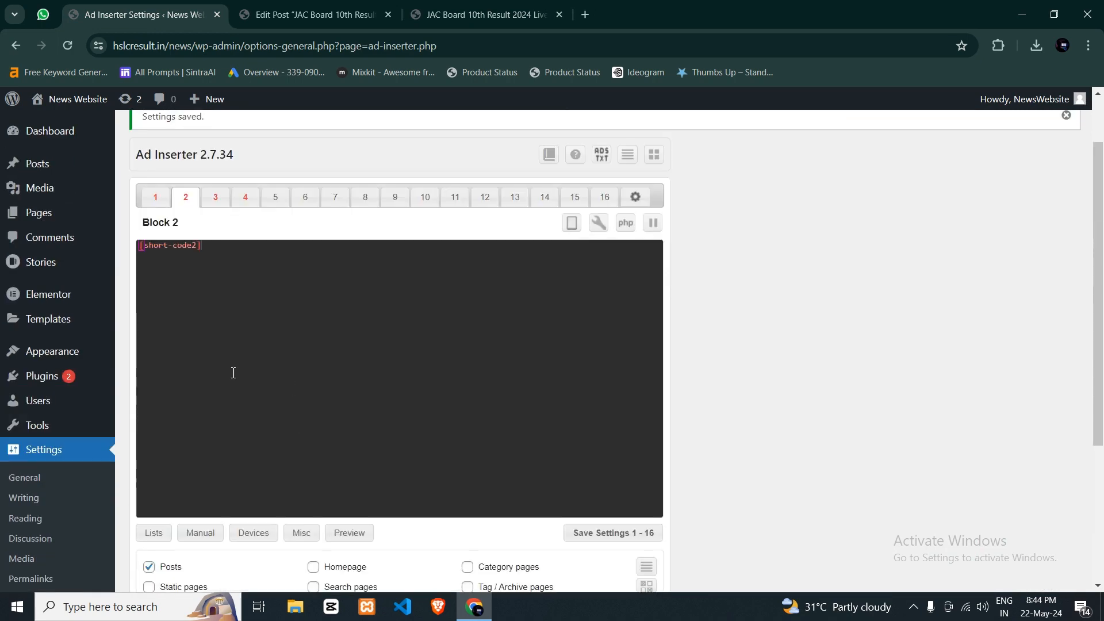
- Open Ad Inserter's Block 3 and review its [short-code3] code and after-paragraph insertion number
click(228, 197)
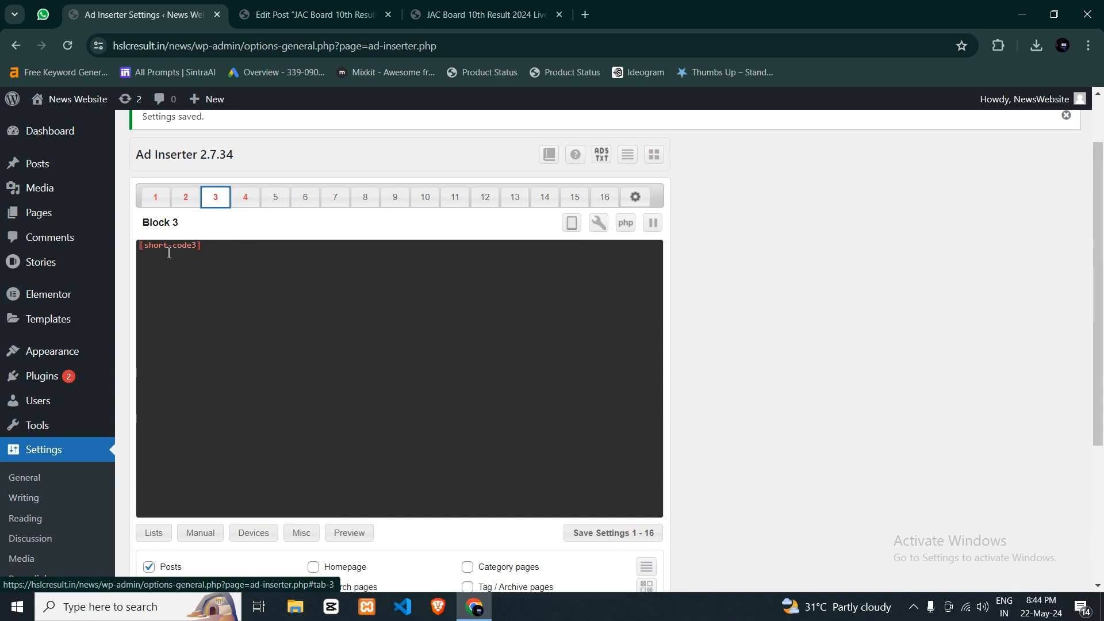
click(211, 248)
scroll(320, 481, down, 3)
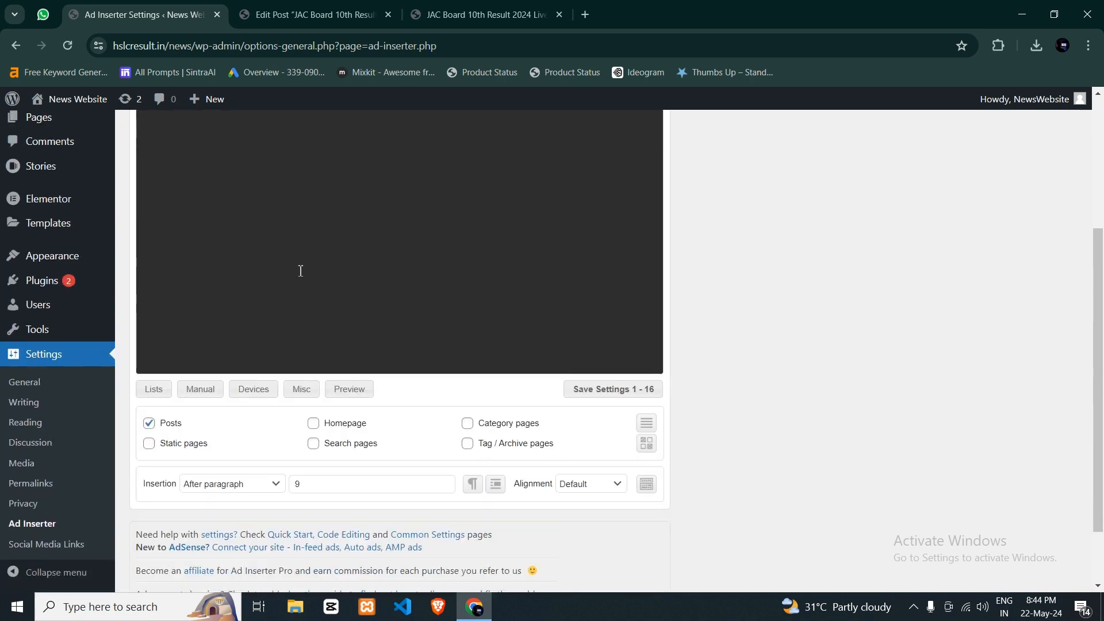
scroll(298, 412, down, 1)
double_click(292, 413)
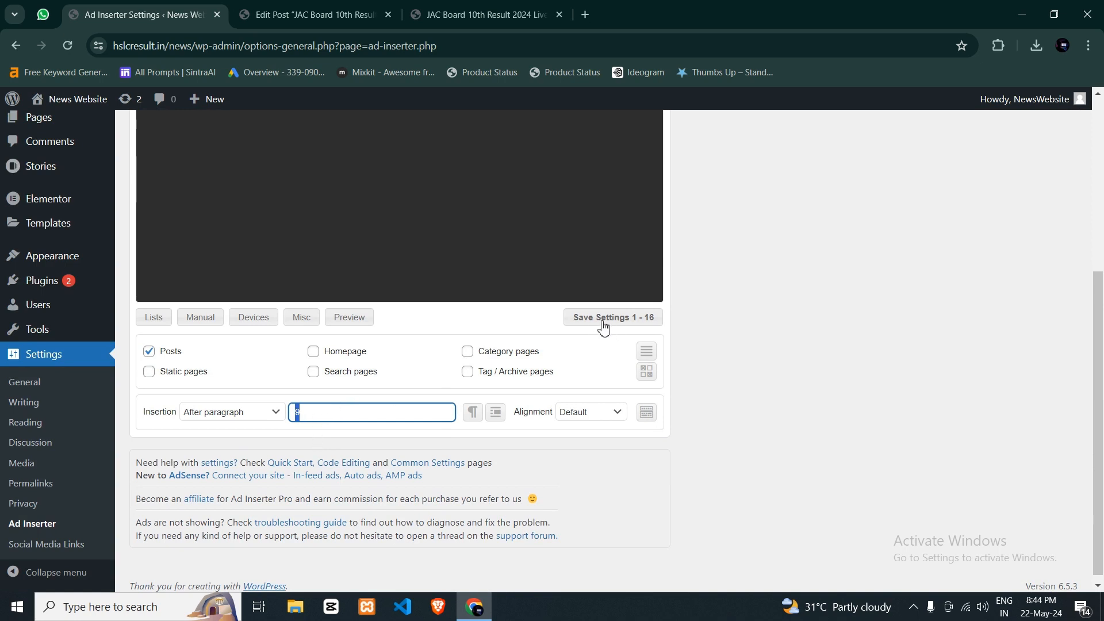
scroll(315, 371, up, 3)
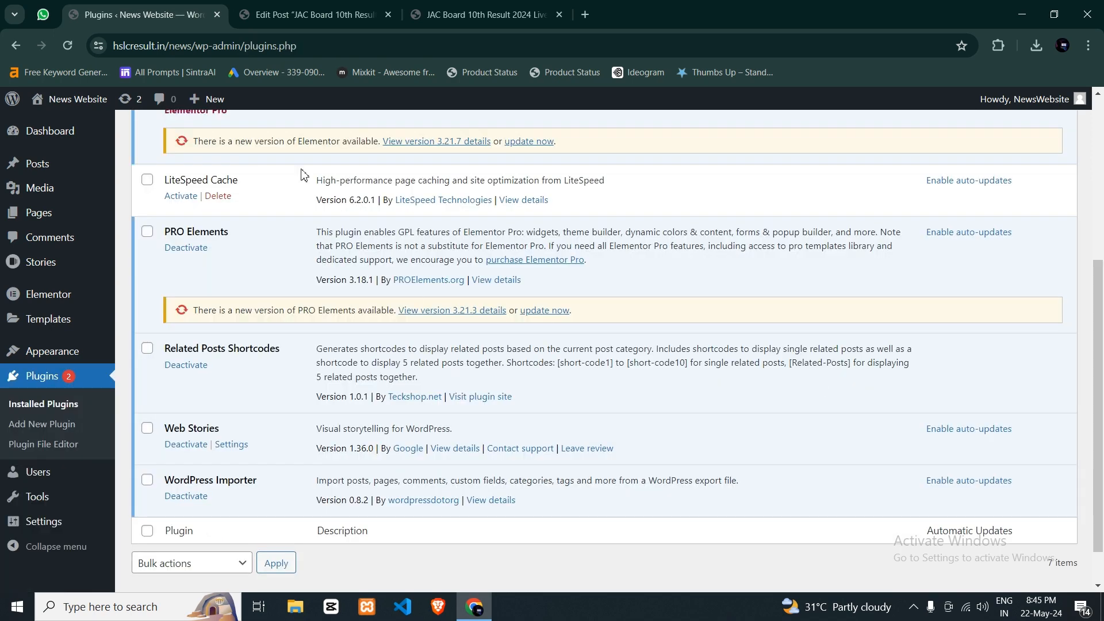
- Open the "SSC GD Constable Physical Date 2024" article from the related news list in the published JAC Board post
key(ctrl+Tab)
key(ctrl+Tab)
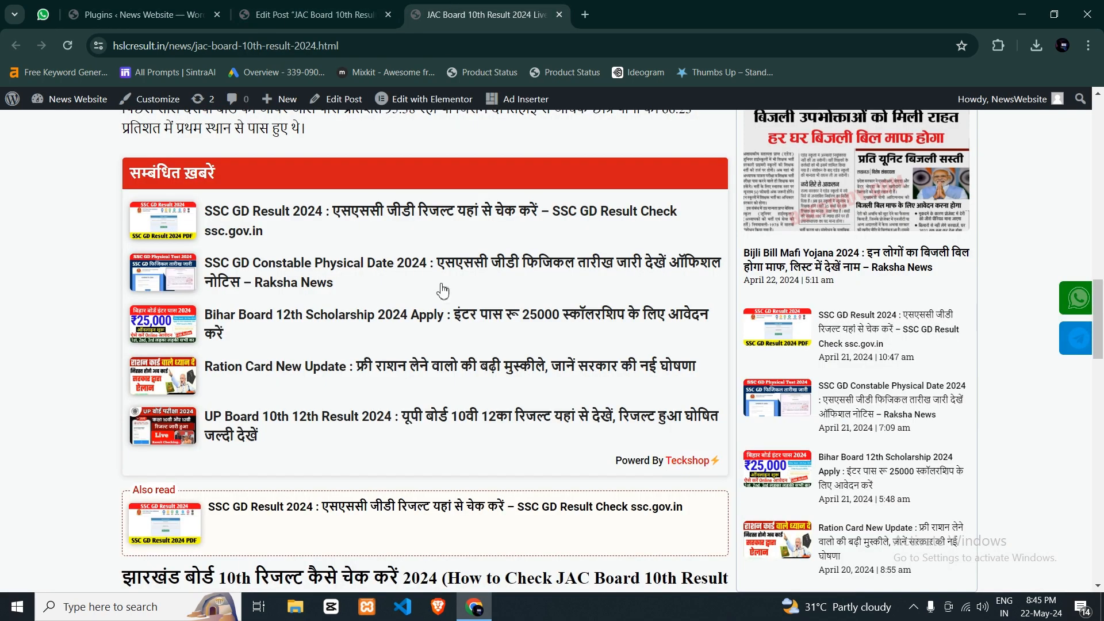
click(410, 280)
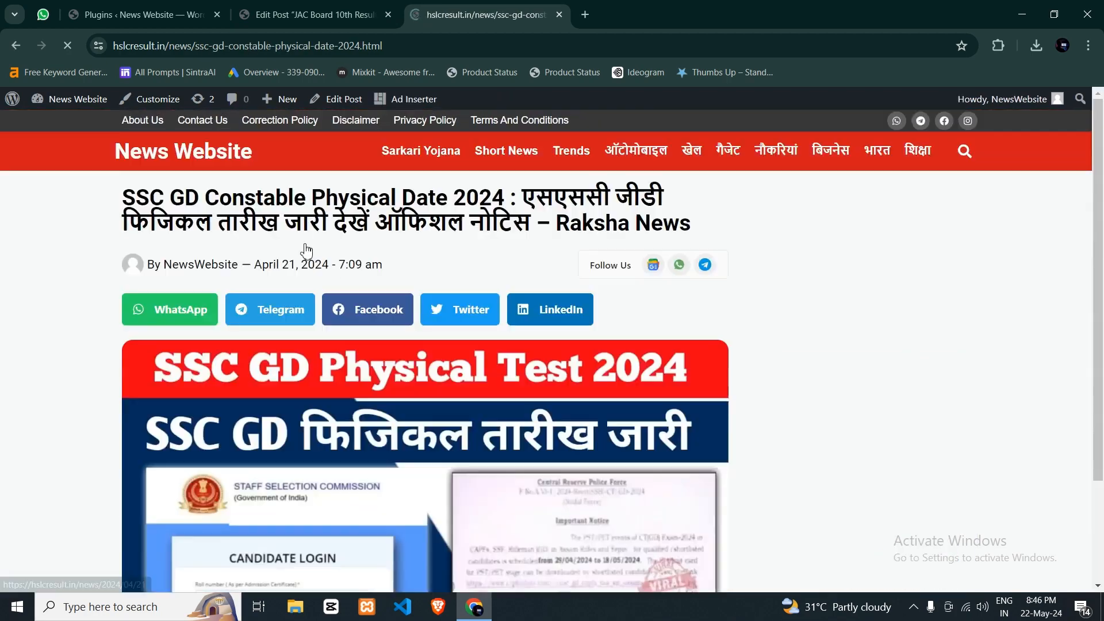